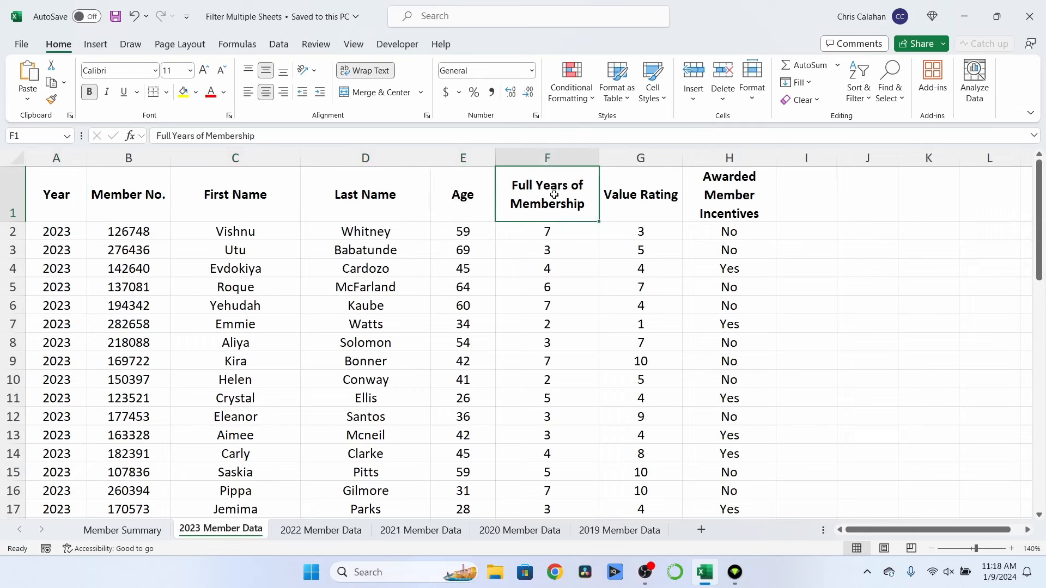
Step: Review the column headers on the 2023 Member Data sheet and compare them with the 2022 through 2019 sheets
click(629, 201)
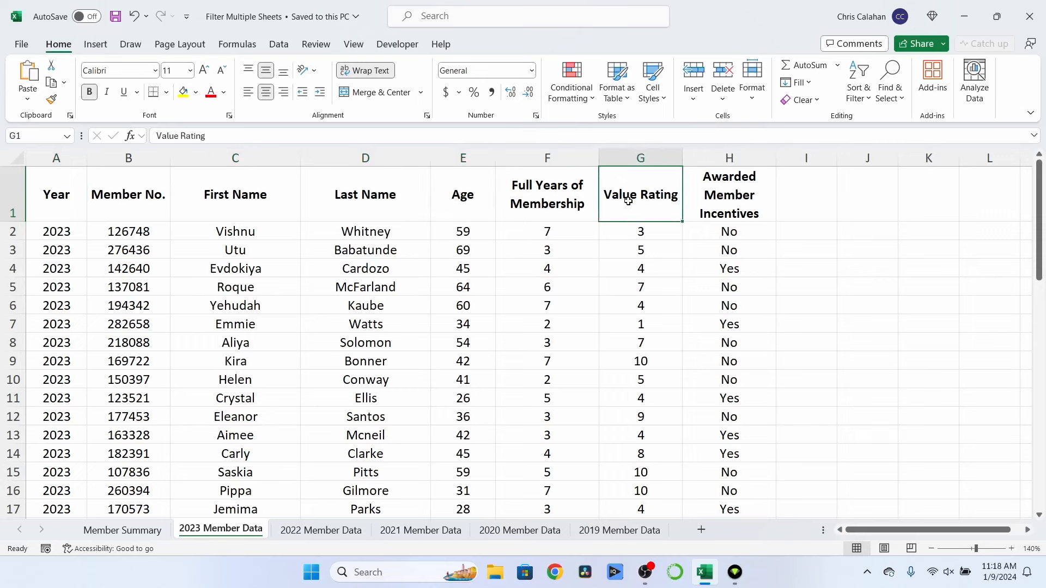
click(727, 192)
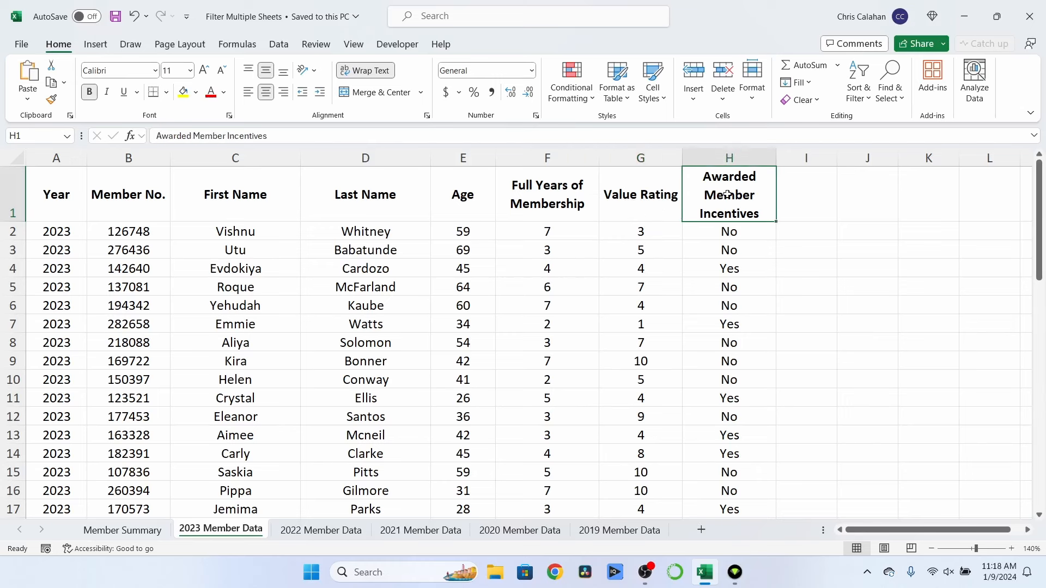
click(321, 530)
click(420, 530)
click(504, 530)
click(620, 531)
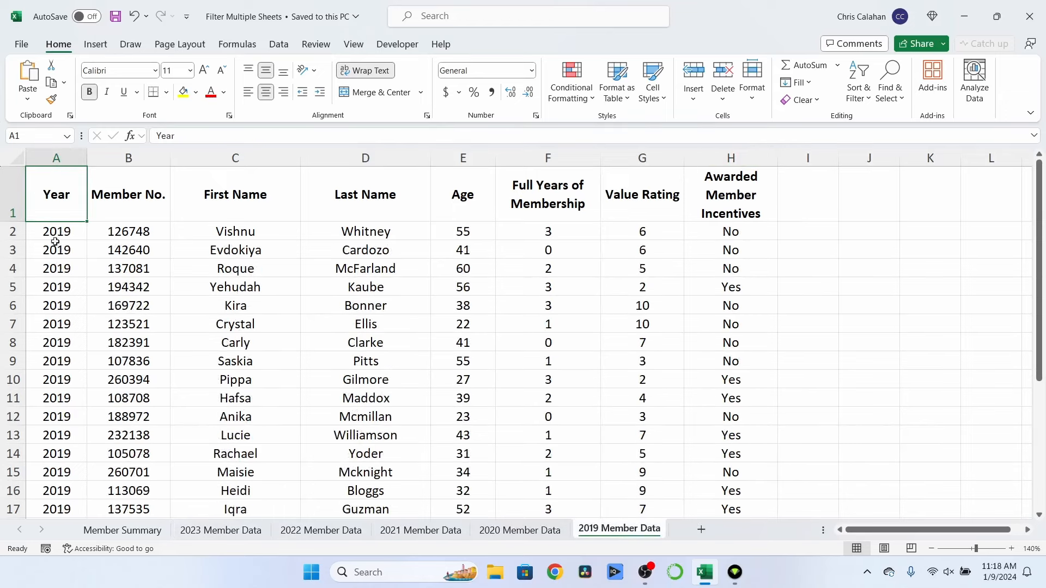
drag(58, 206, 756, 206)
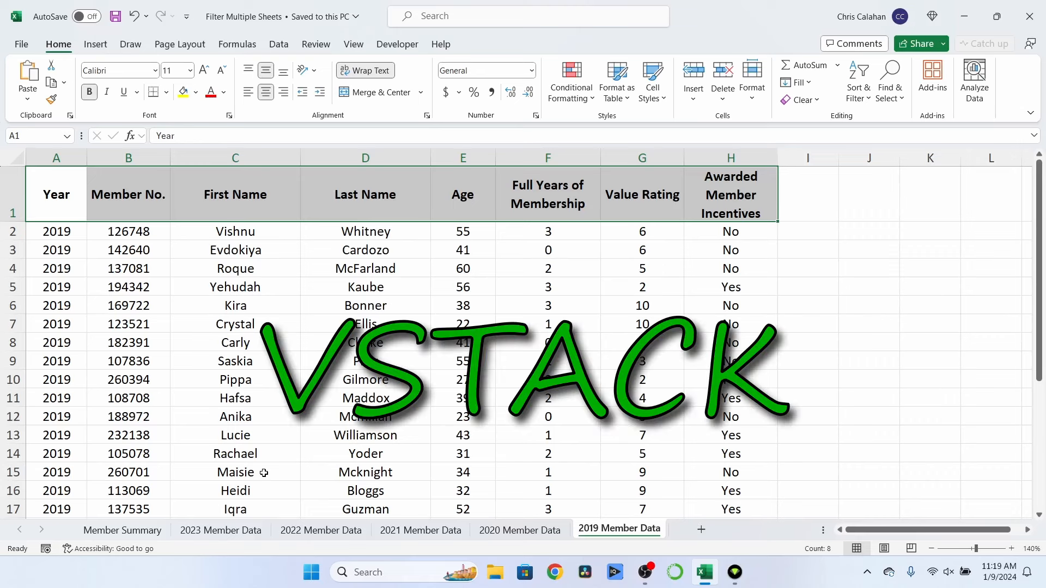
Step: Examine the Member Summary sheet's header row, last name entry cell and empty result area
click(122, 529)
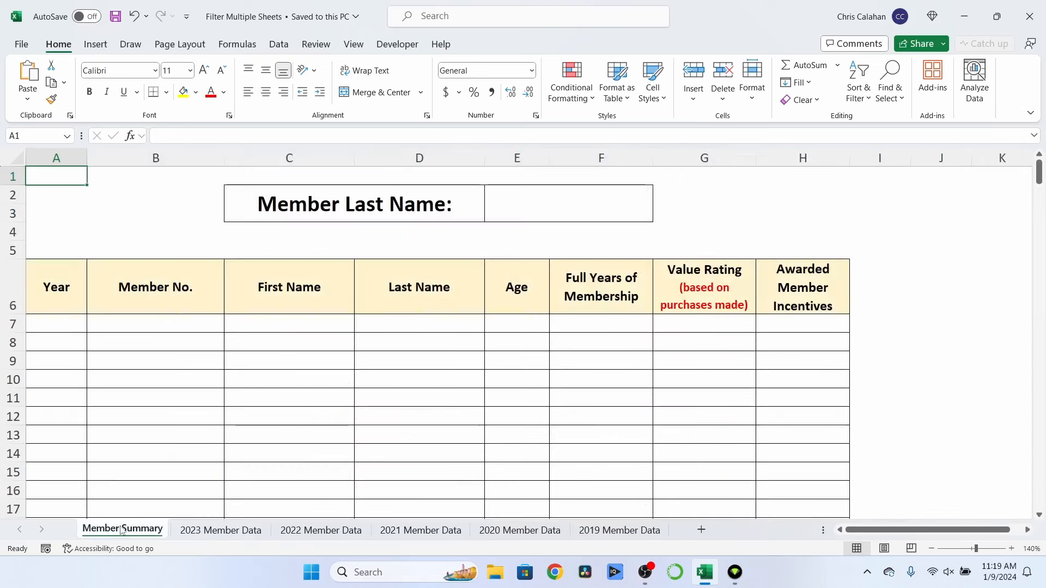
drag(66, 284, 796, 285)
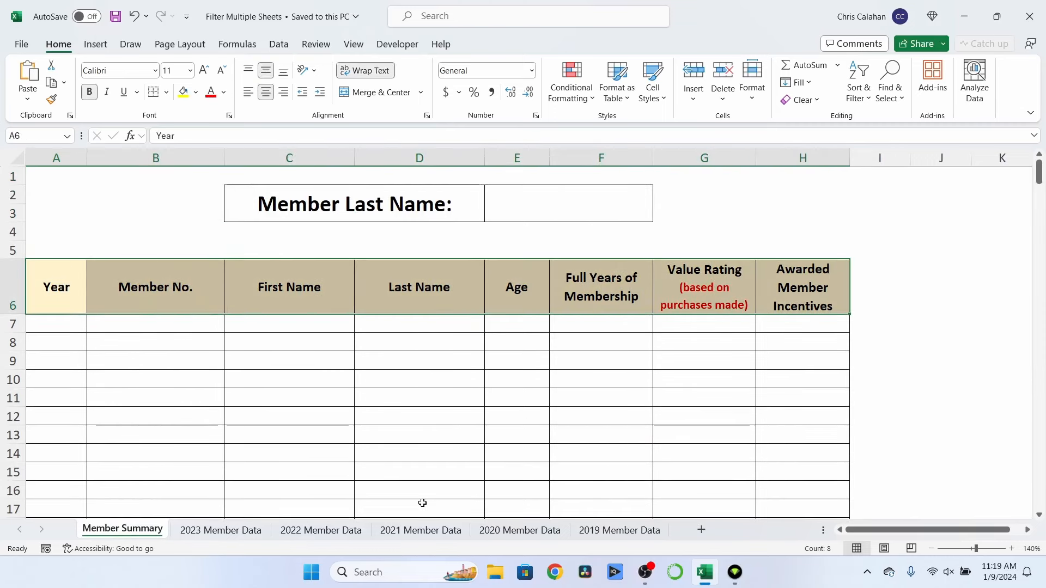
click(541, 206)
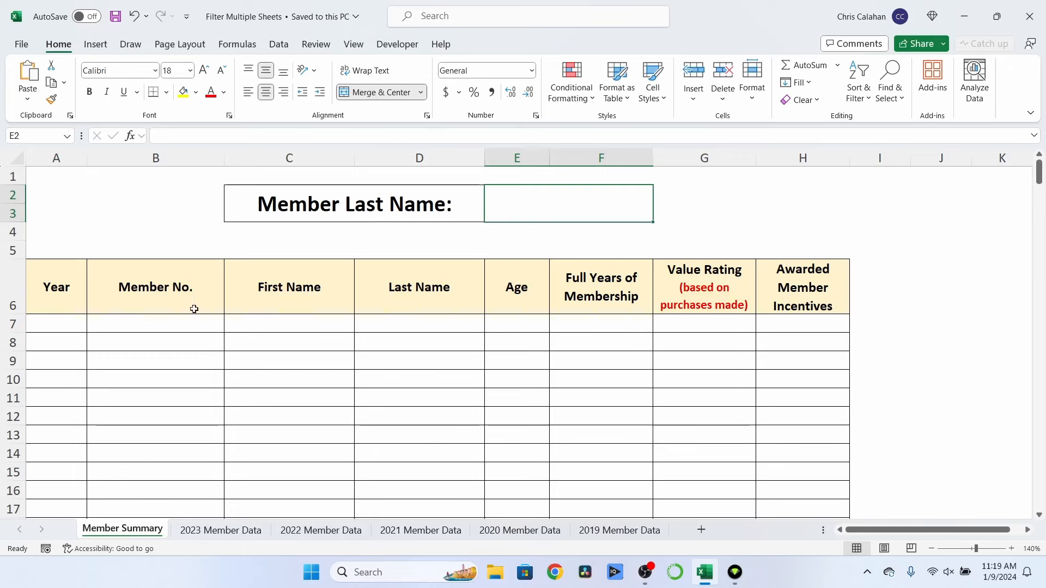
drag(61, 327, 58, 386)
drag(517, 324, 516, 416)
drag(600, 325, 589, 426)
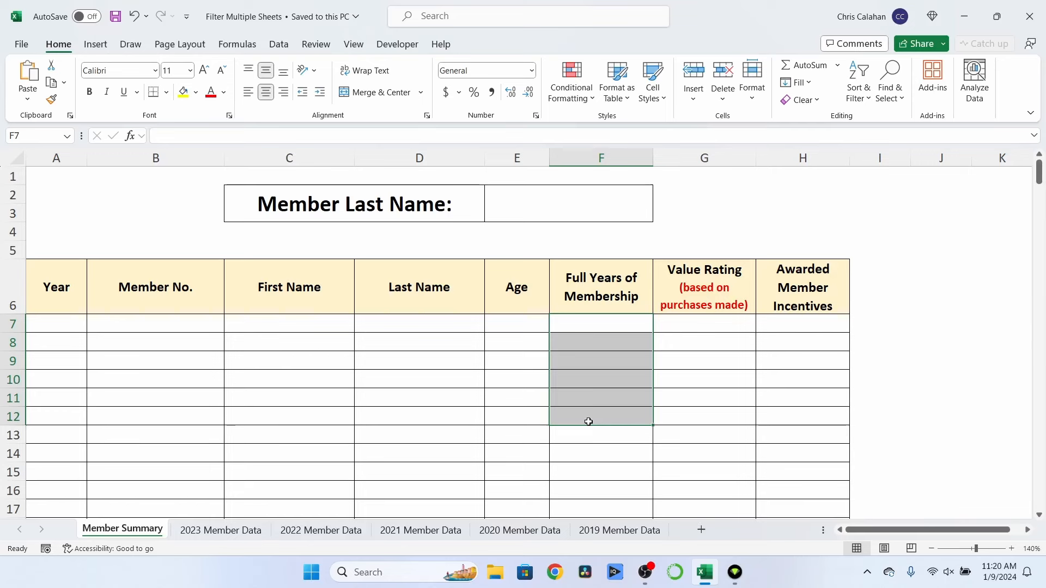
Step: In cell A7 of Member Summary, enter a VSTACK formula combining A2:H53 from the sheets 2023 Member Data through 2019 Member Data
click(52, 325)
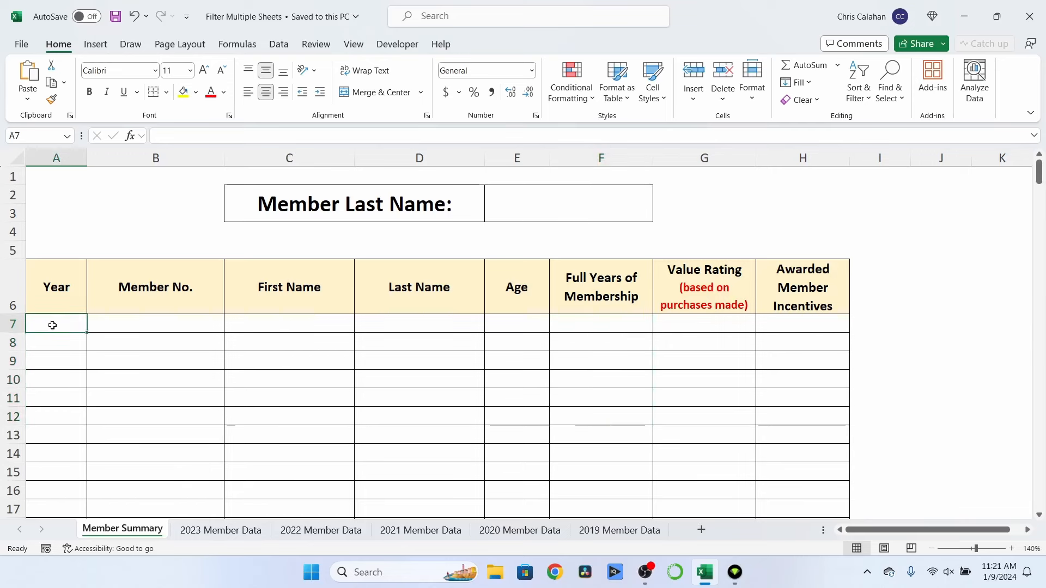
text(=VSTACK()
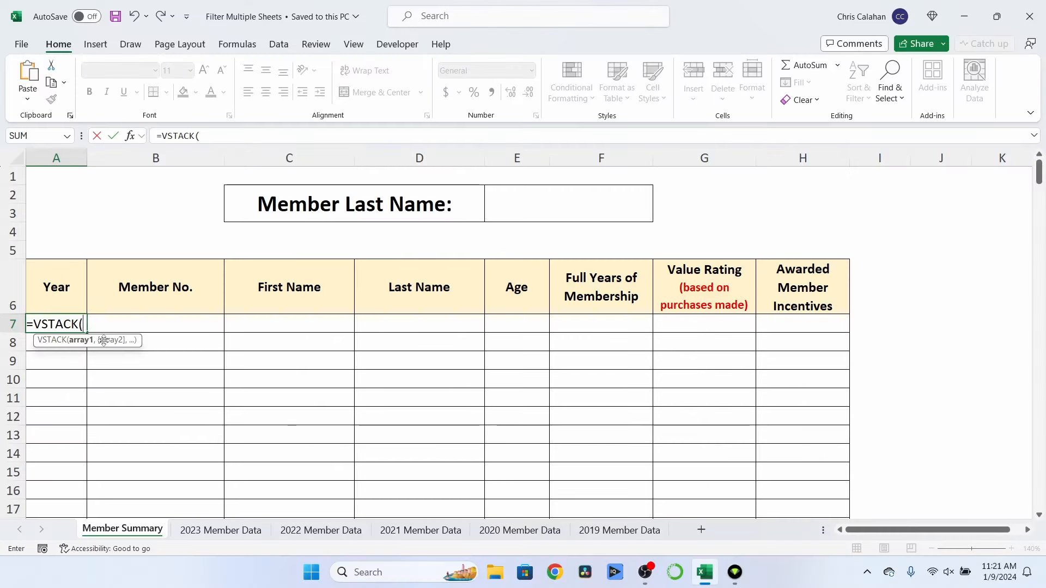
click(210, 530)
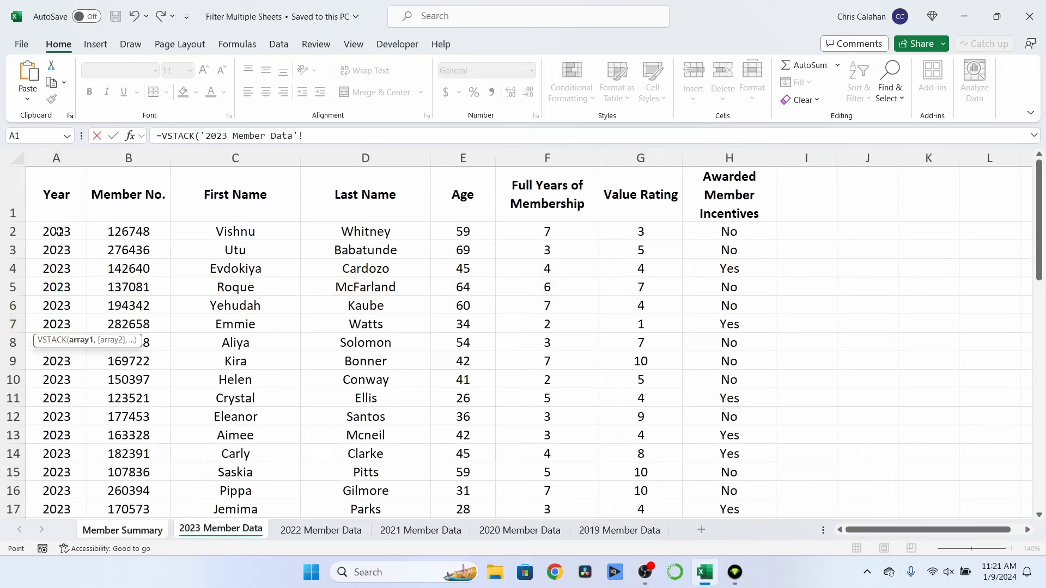
drag(58, 232, 706, 234)
key(ctrl+shift+Down)
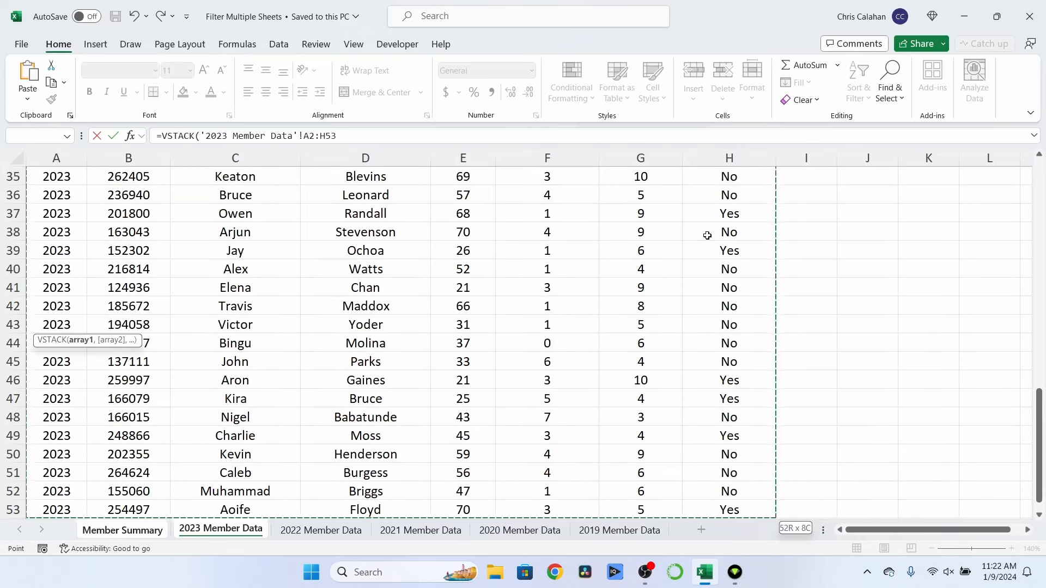
key(shift)
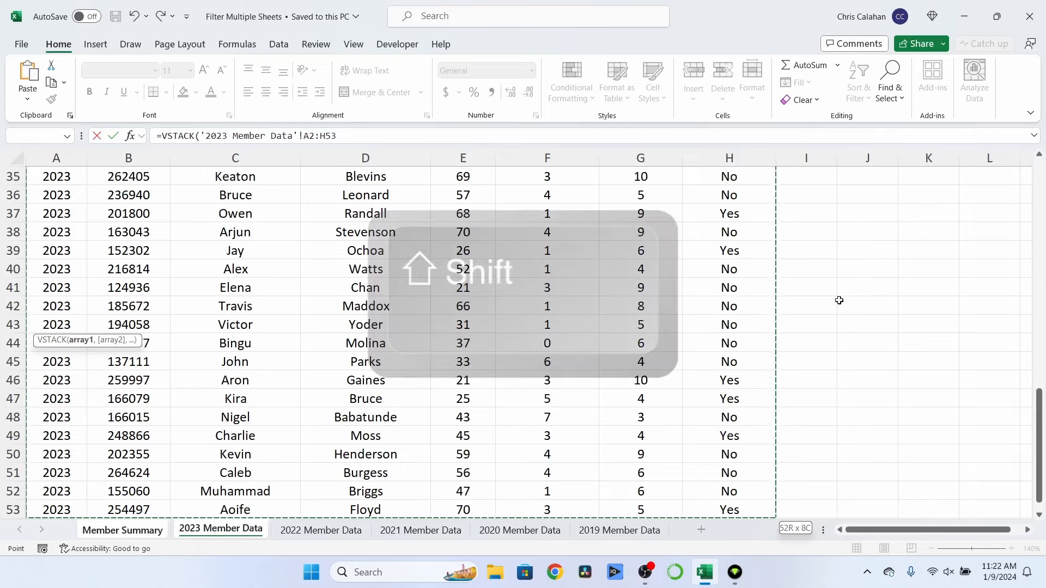
shift+click(607, 531)
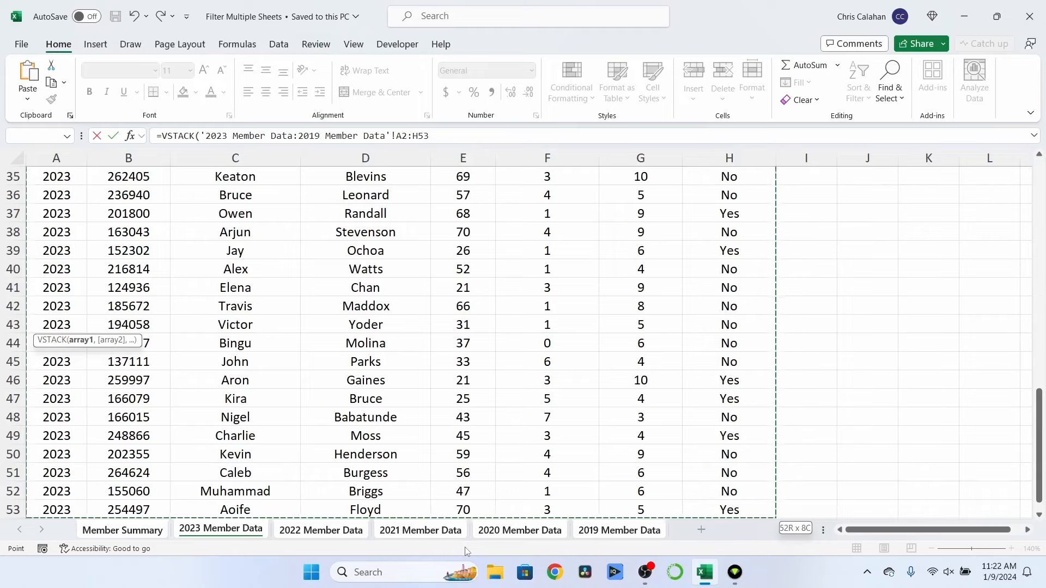
text())
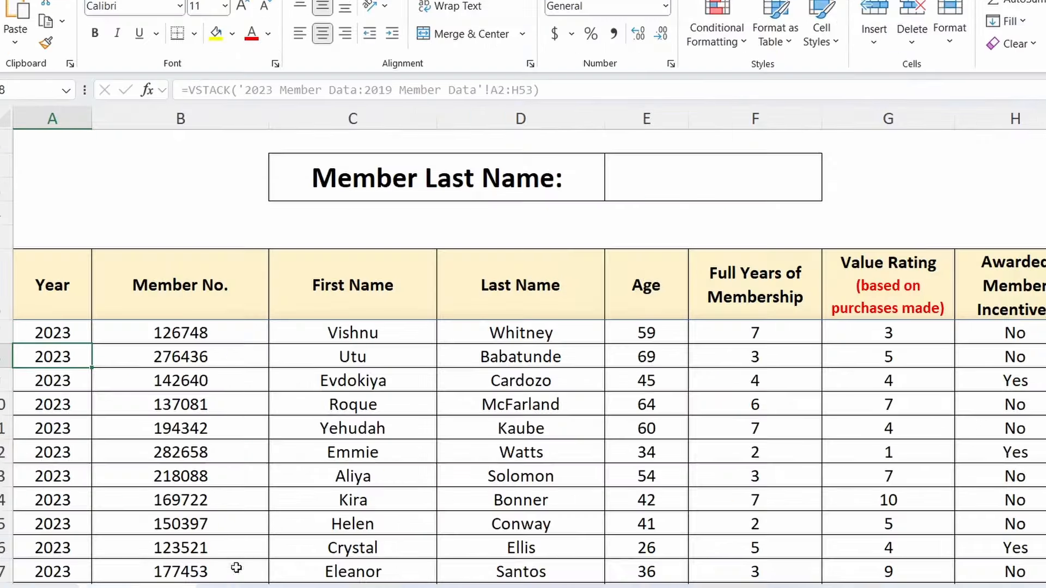
Step: Look through the stacked records on Member Summary for blank source rows returned between the years
scroll(397, 353, down, 4)
scroll(492, 371, down, 14)
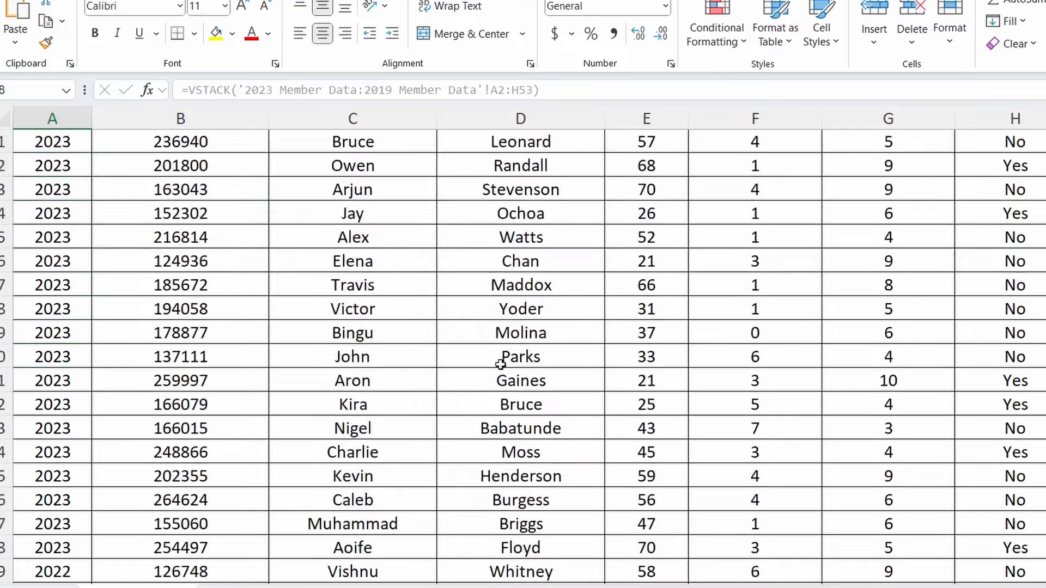
scroll(500, 367, down, 5)
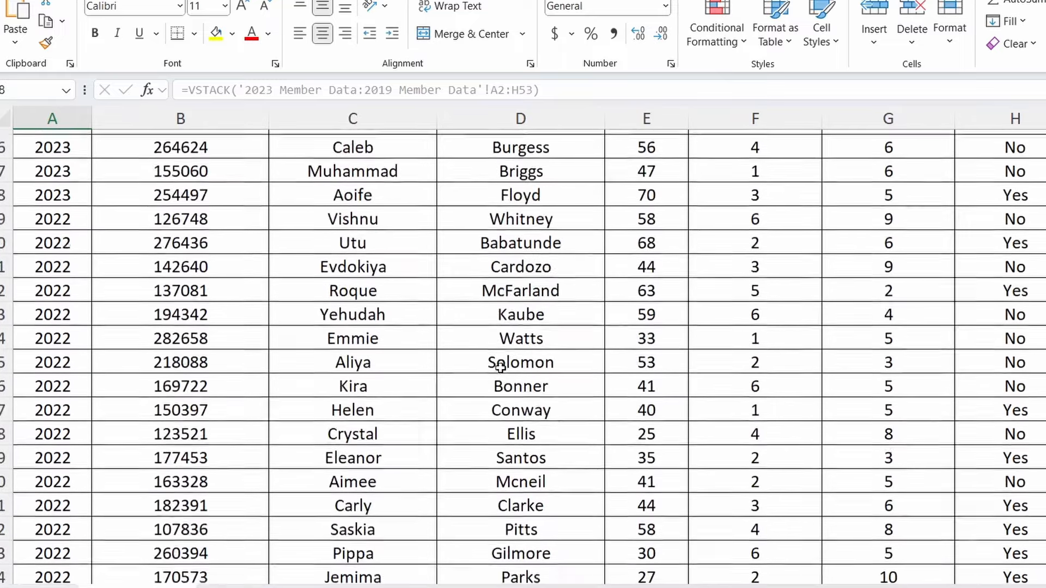
scroll(499, 374, down, 12)
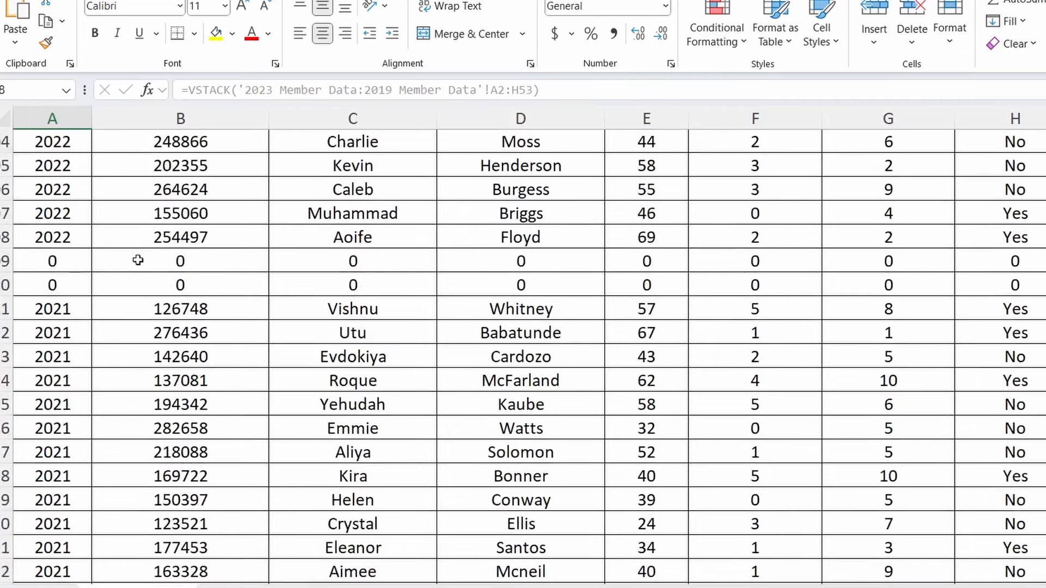
scroll(636, 371, down, 18)
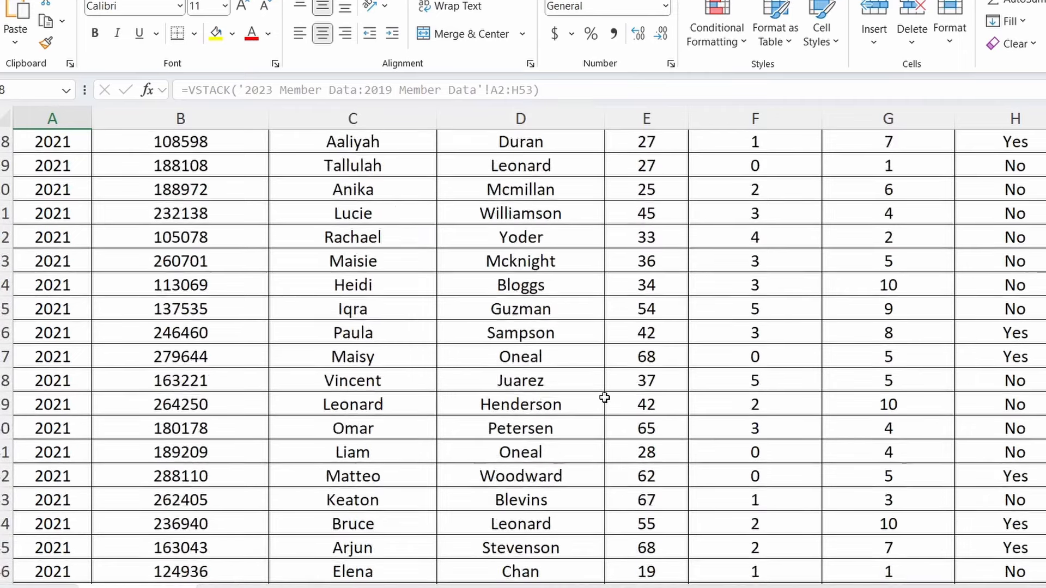
scroll(584, 398, down, 1)
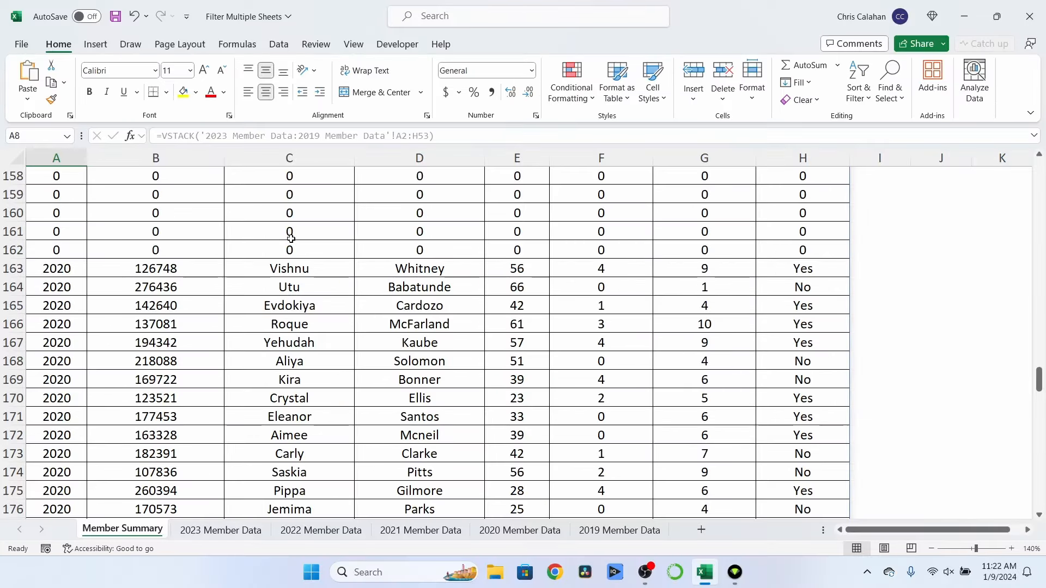
scroll(289, 238, up, 20)
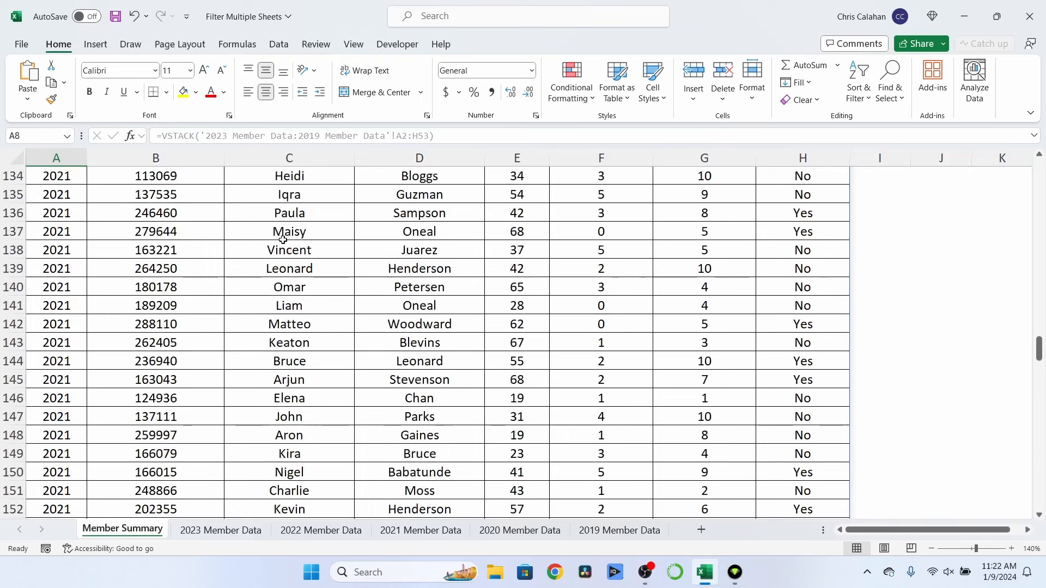
scroll(281, 240, up, 3)
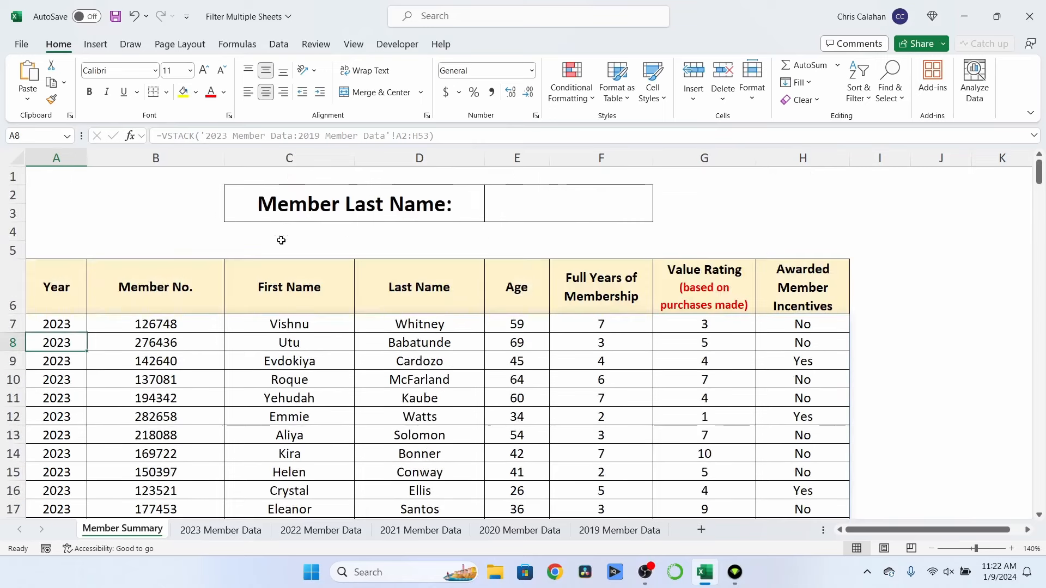
Step: Wrap the VSTACK formula in A7 in a FILTER function and reuse the same VSTACK expression as its include argument
click(78, 326)
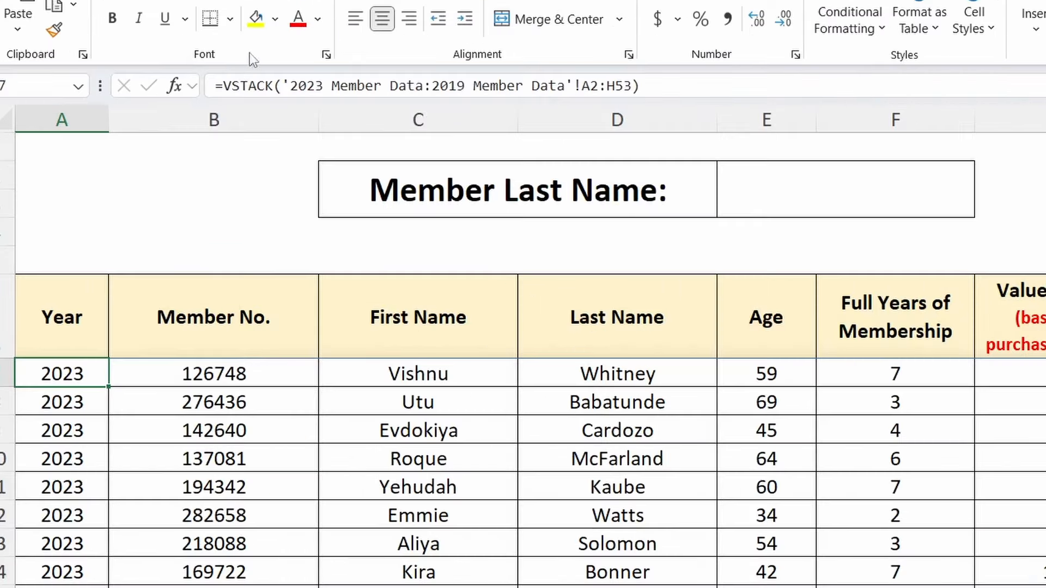
click(162, 135)
click(223, 83)
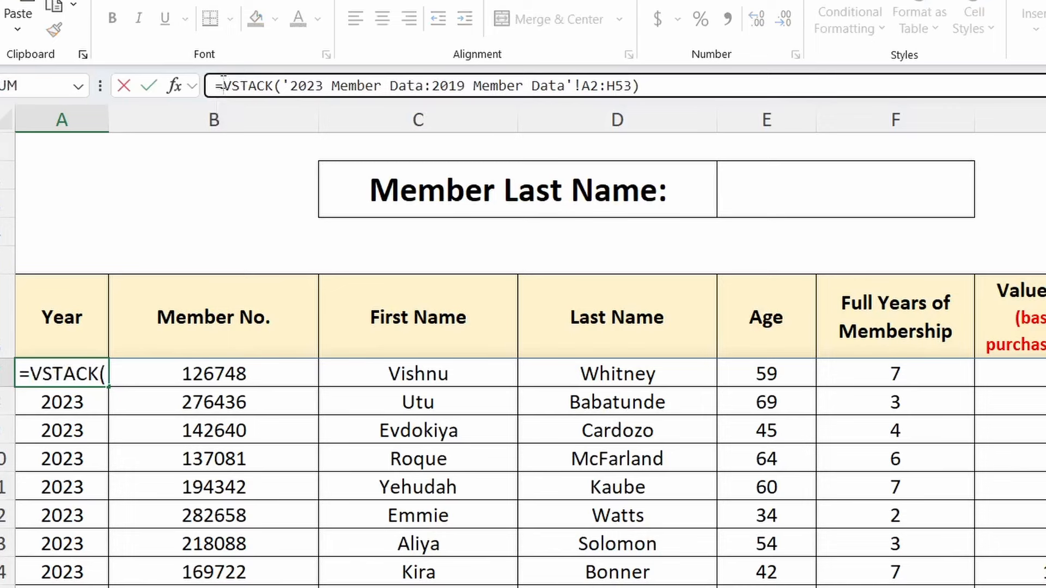
text(FILTER()
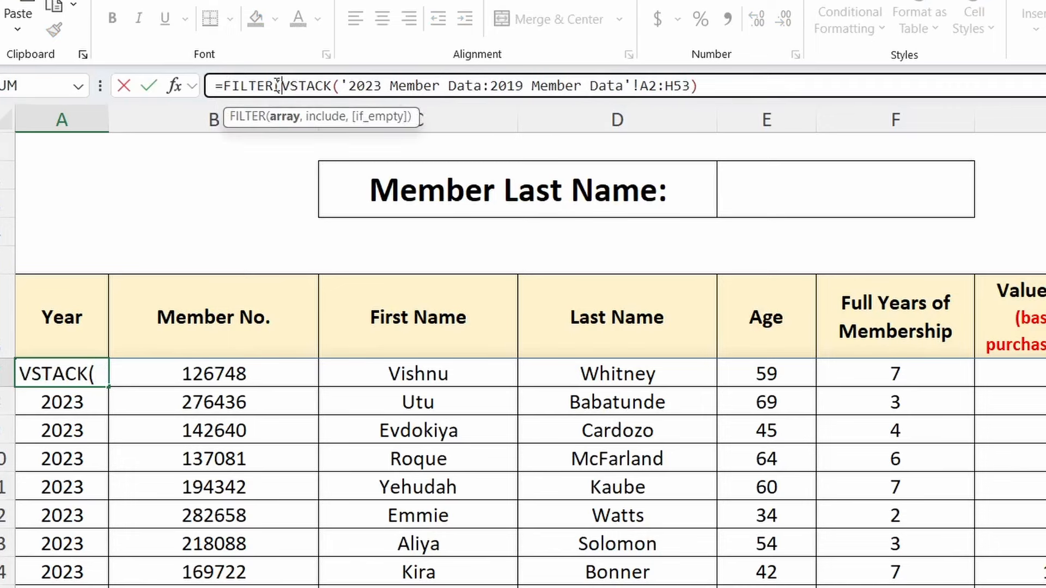
drag(281, 85, 708, 101)
key(ctrl+c)
click(713, 89)
key(ctrl+v)
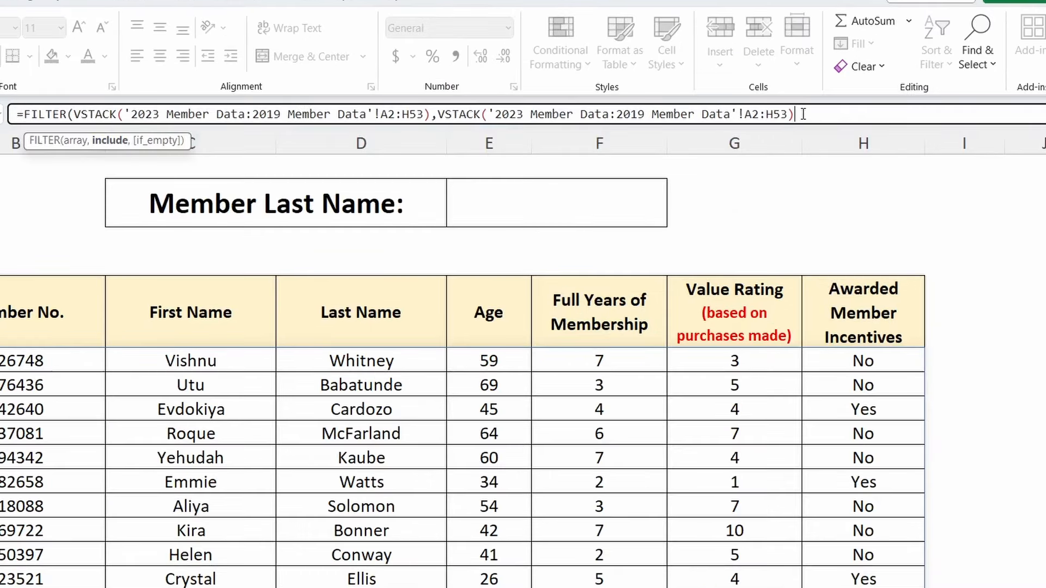
Step: Add the condition <>"" to the include argument, narrow its range to A2:A53, and complete the FILTER formula
text(>")
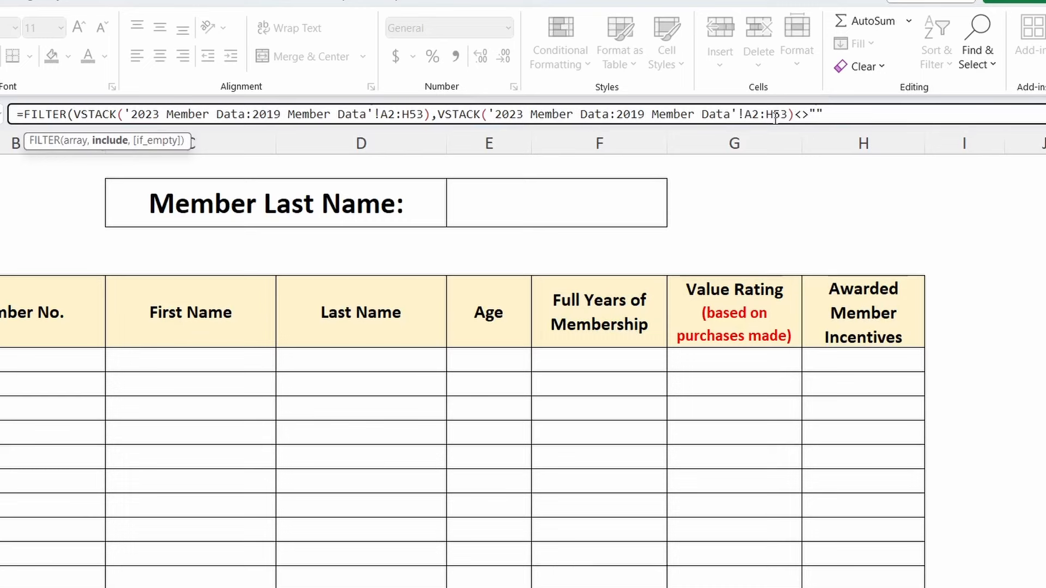
click(775, 115)
key(BackSpace)
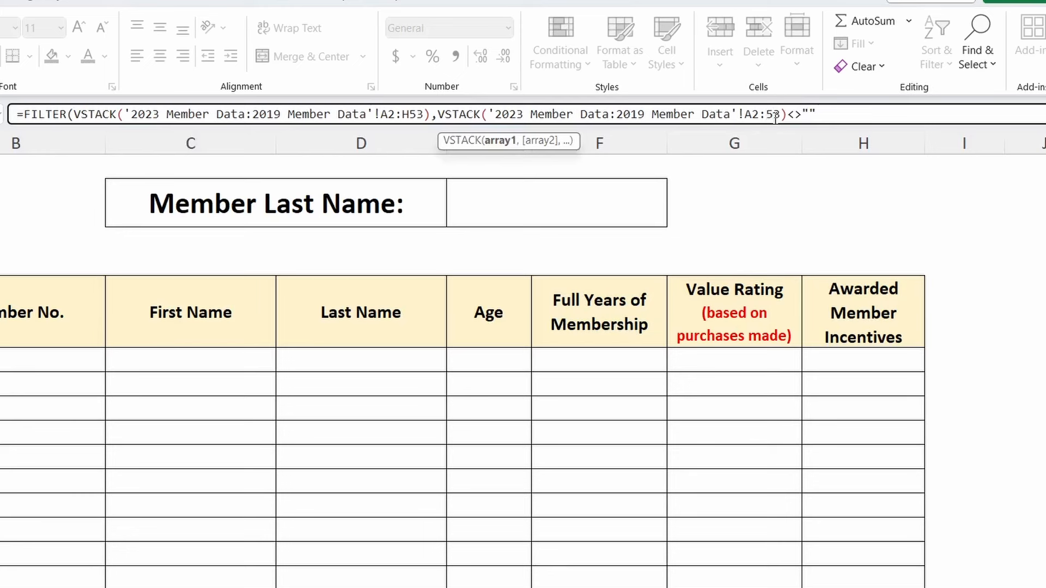
text(A)
click(840, 113)
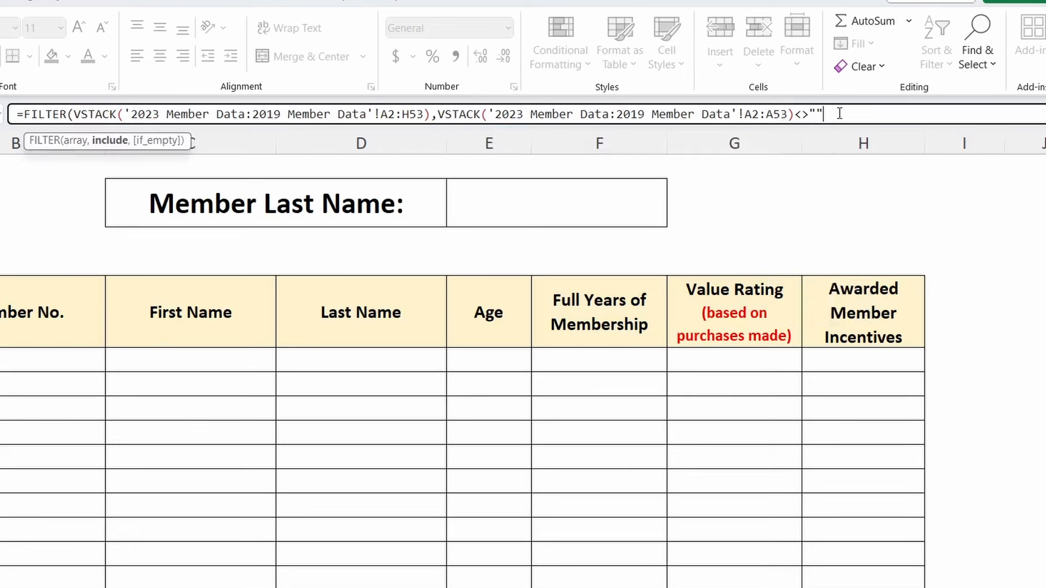
text())
key(Return)
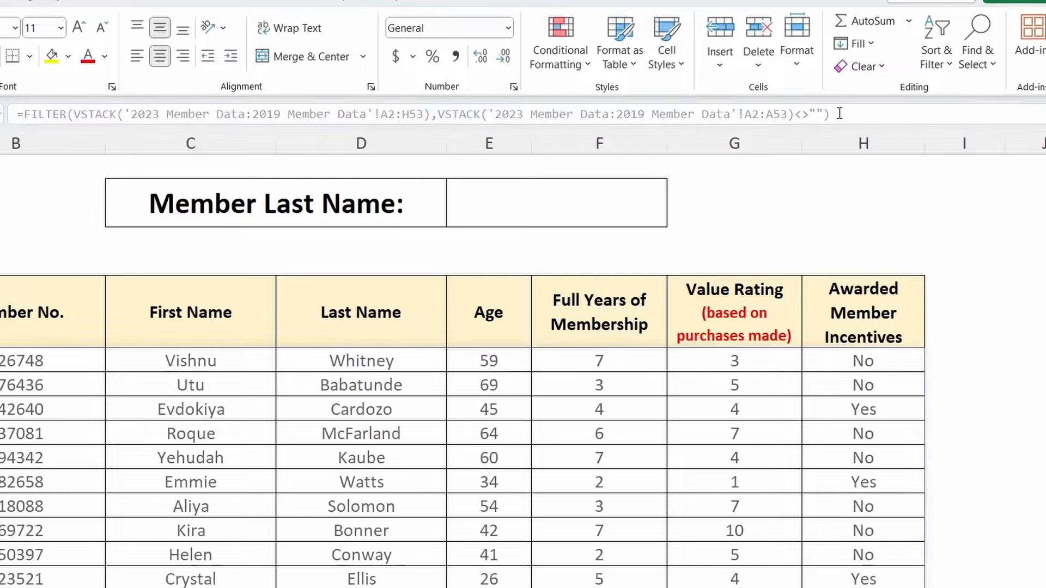
Step: Check the filtered records on Member Summary for leftover rows of zeros
scroll(216, 338, down, 4)
scroll(216, 338, down, 20)
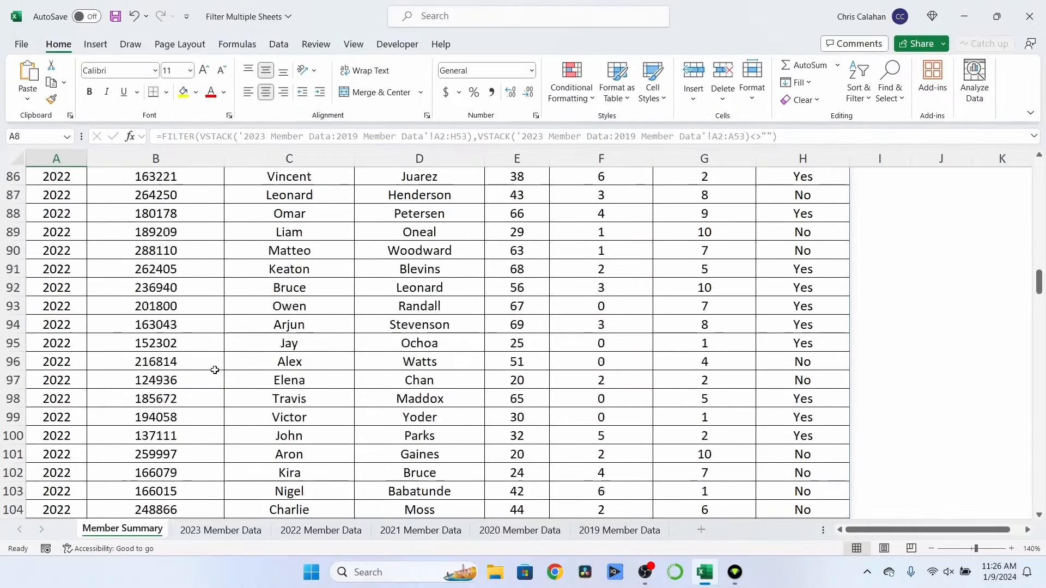
scroll(230, 360, down, 6)
scroll(230, 361, up, 20)
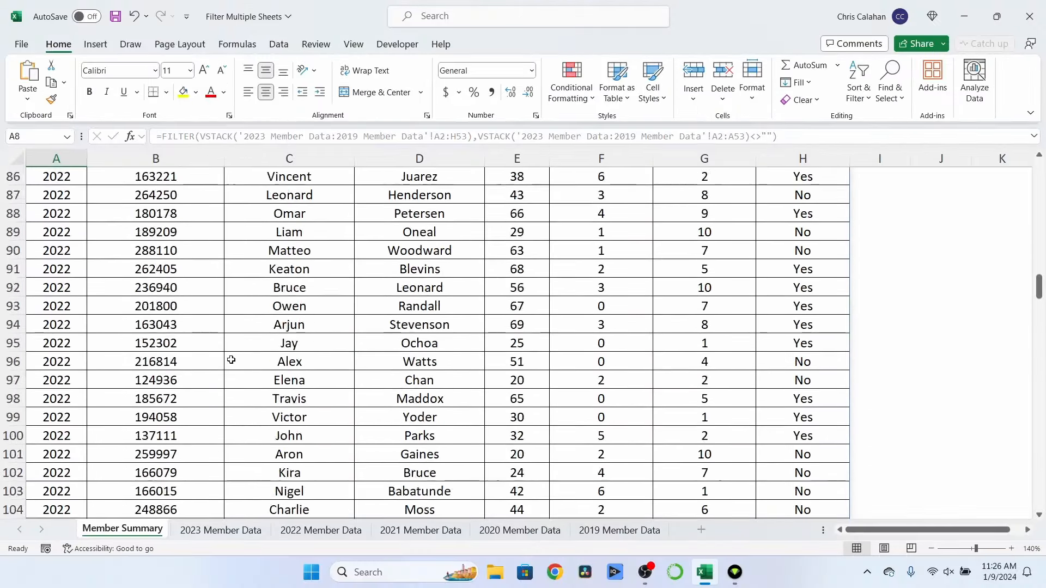
Step: Enclose the VSTACK A2:A53<>"" condition of the A7 formula in parentheses and append a multiplication sign for a second condition
click(58, 324)
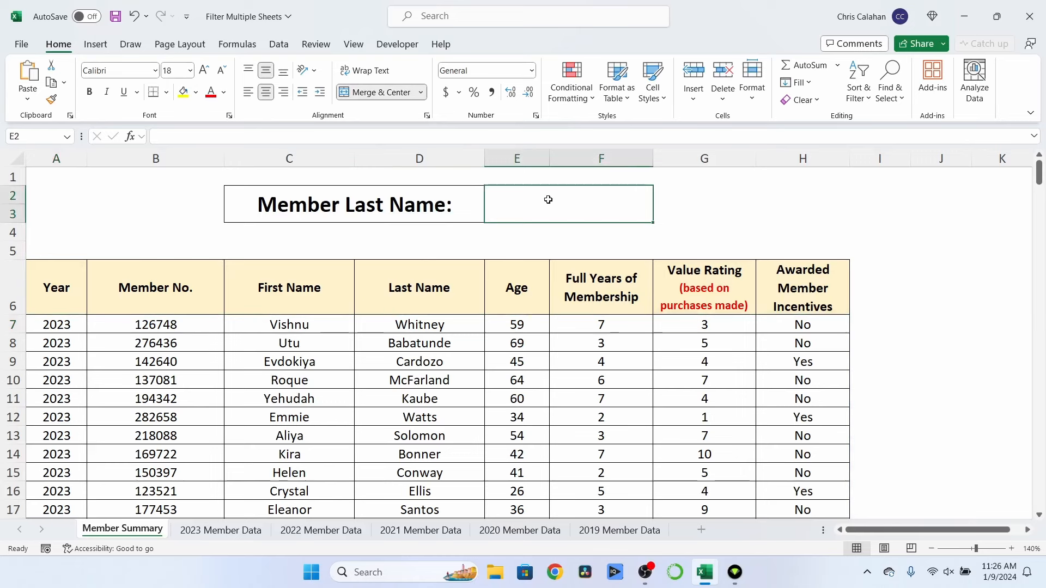
click(73, 325)
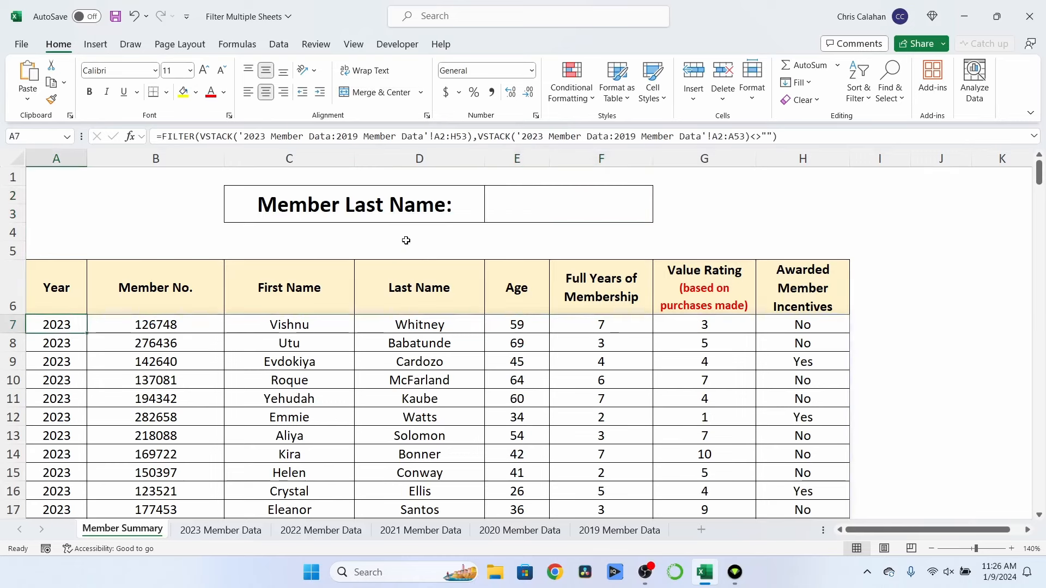
click(500, 137)
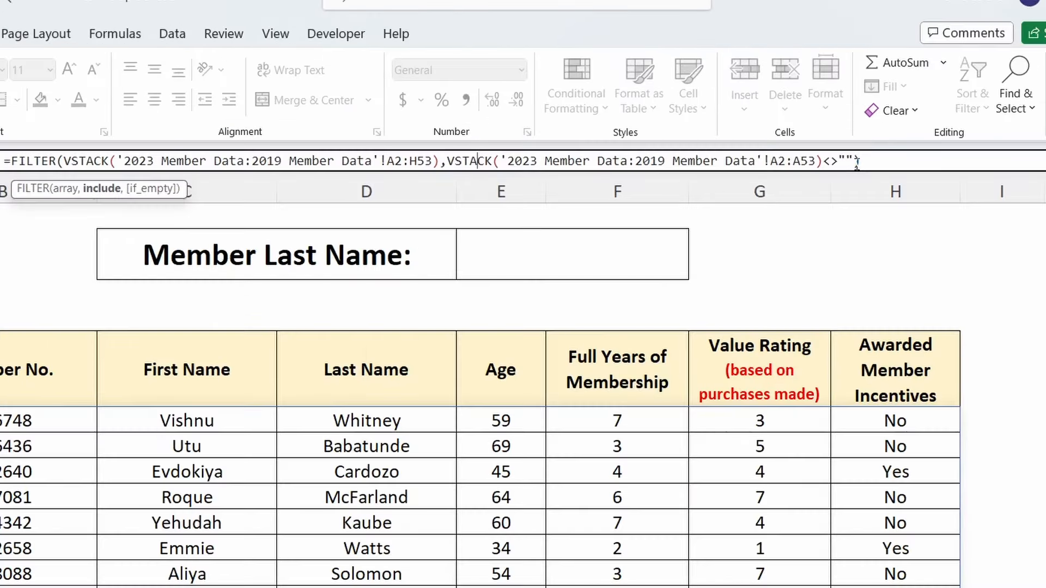
click(448, 161)
text(()
click(863, 161)
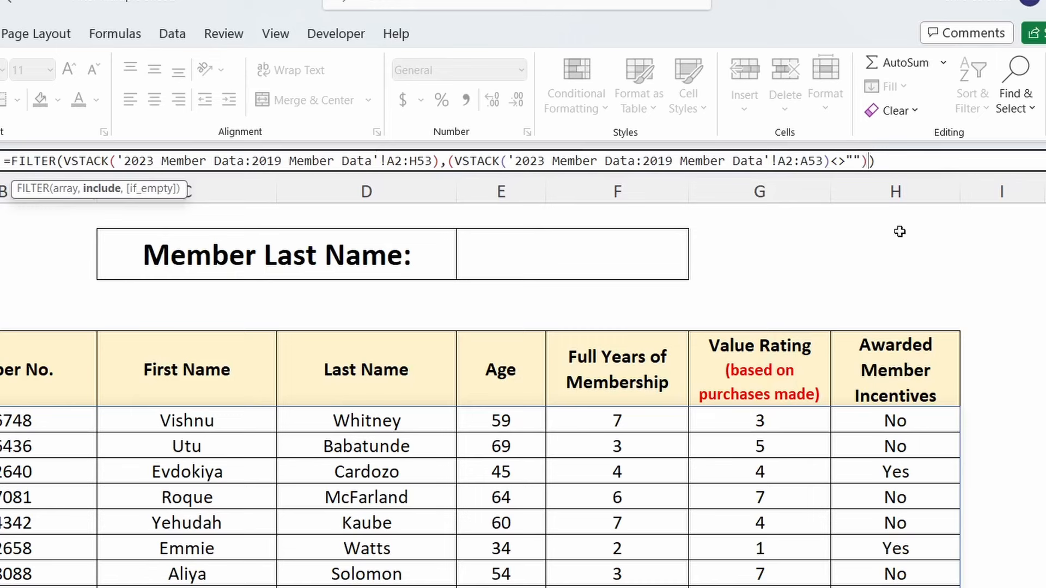
text(*)
Step: Copy the parenthesised VSTACK condition and insert the duplicate directly after the multiplication sign
drag(452, 164, 871, 165)
key(ctrl+c)
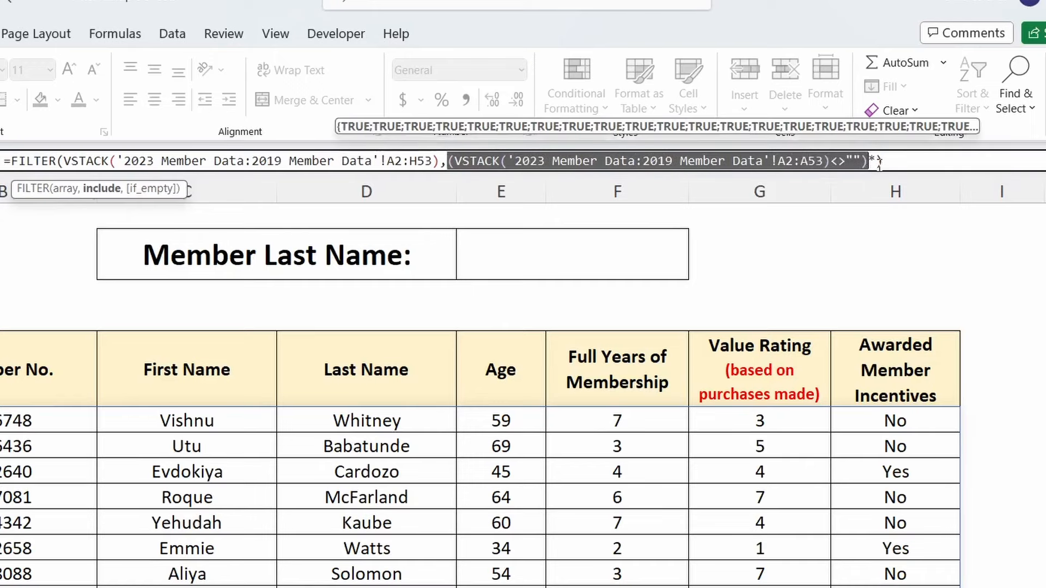
click(871, 165)
key(ctrl+v)
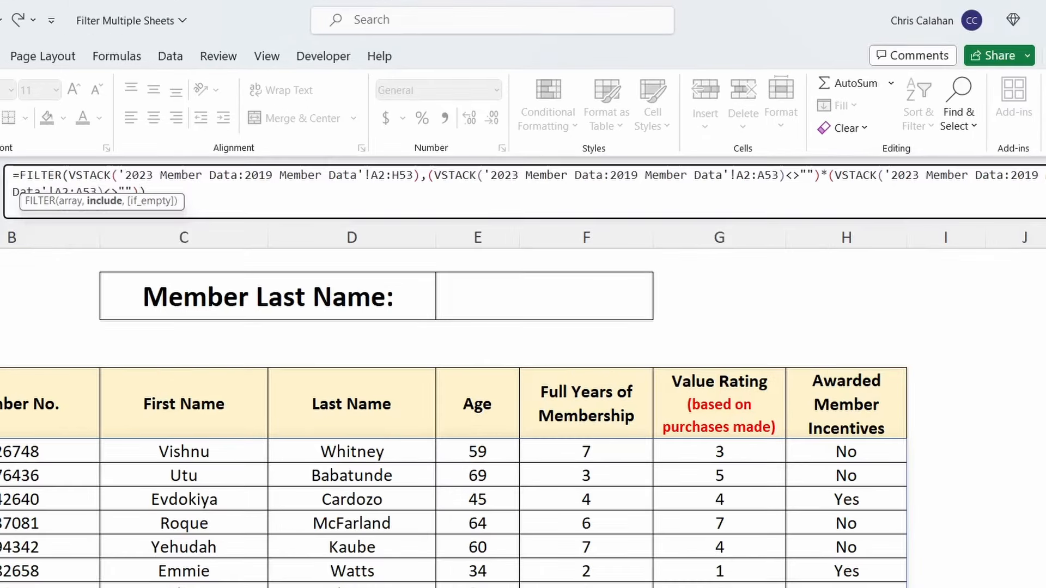
Step: Replace <>"" in the duplicated condition with =E2 to compare it with the Member Last Name cell
click(132, 191)
key(BackSpace)
key(BackSpace)
key(BackSpace)
key(BackSpace)
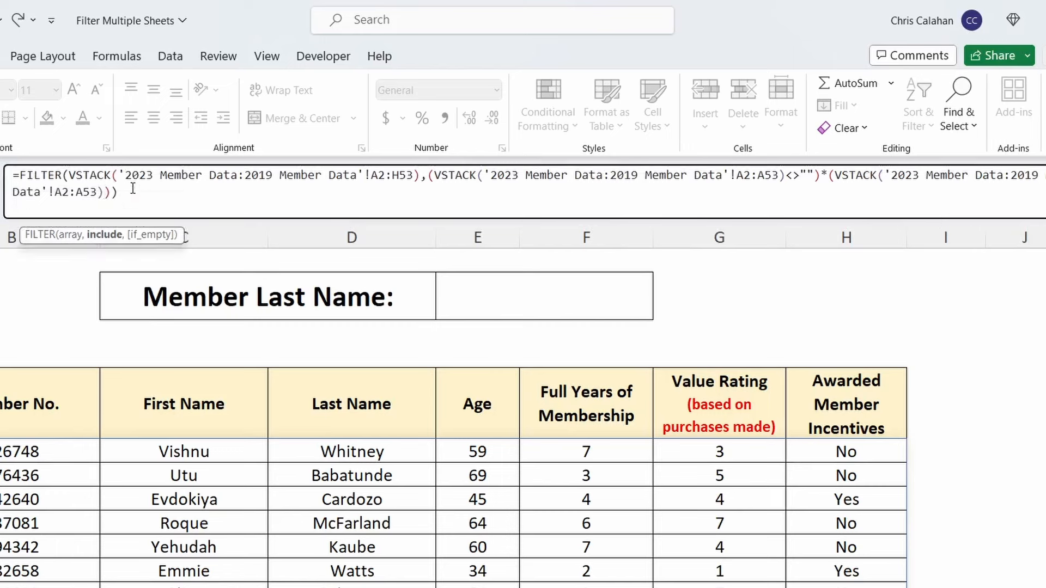
text(=)
click(478, 296)
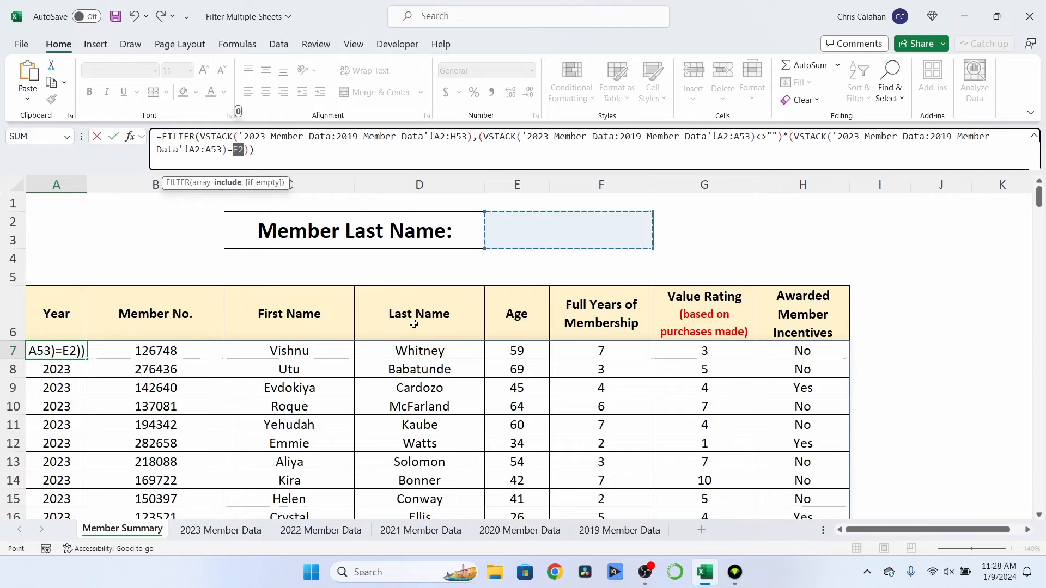
Step: Change the duplicated condition's range to D2:D53 and complete the A7 formula
click(195, 152)
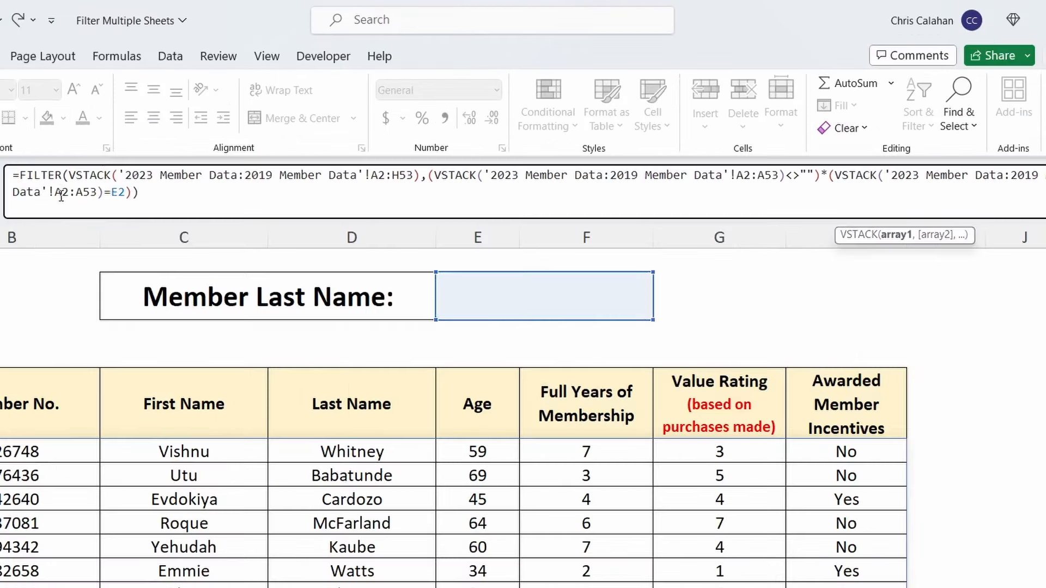
key(BackSpace)
text(D)
click(86, 190)
key(BackSpace)
text(D)
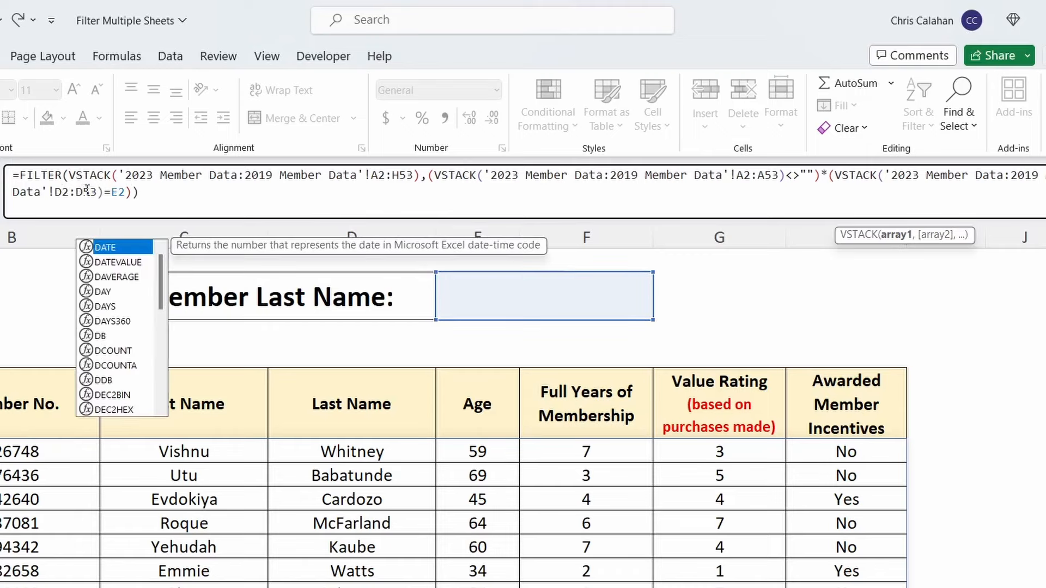
key(Return)
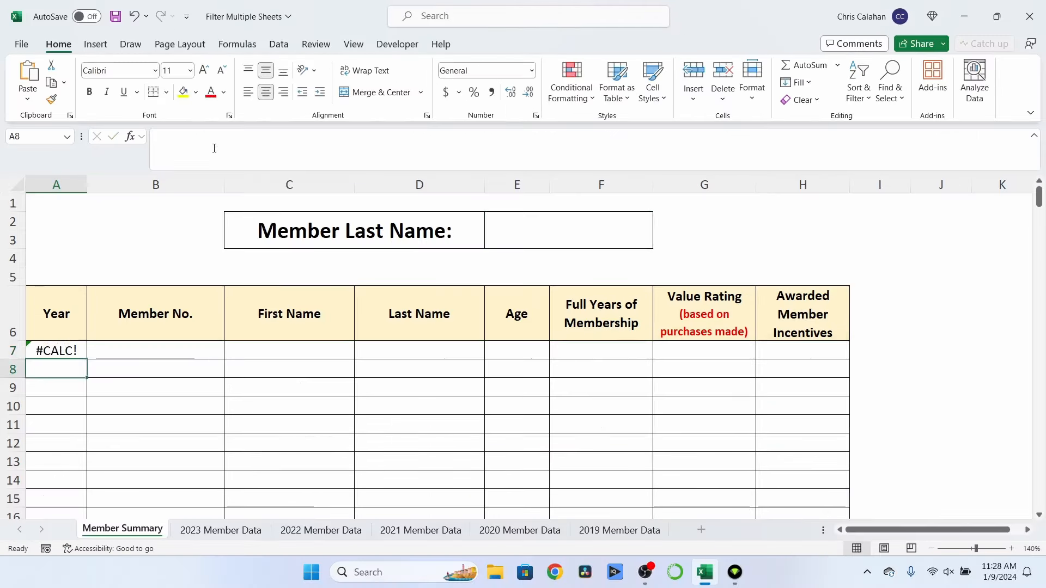
Step: Test the filter by entering two different members' last names in E2, one after the other
click(518, 232)
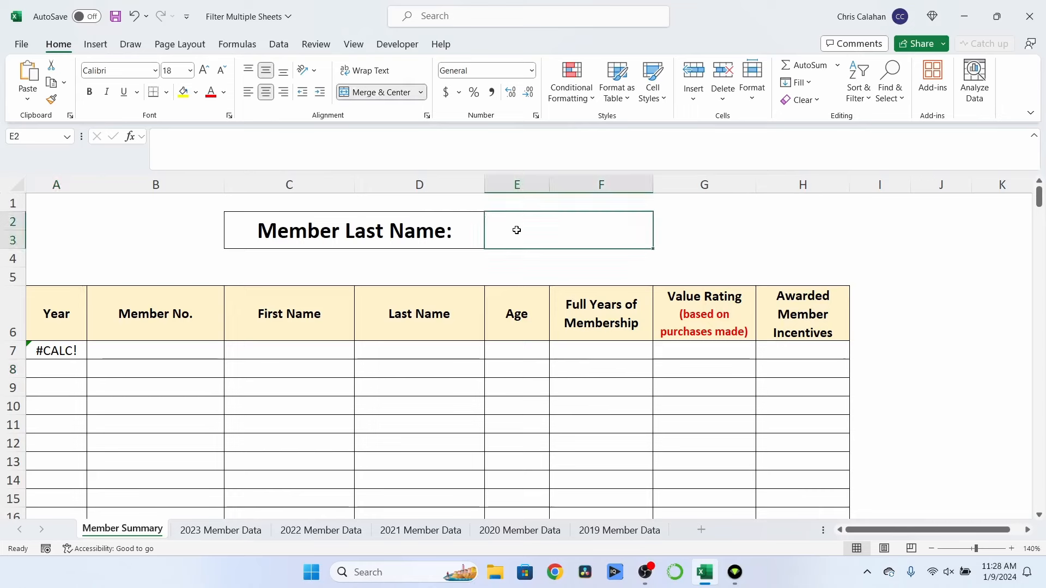
text(Briggs)
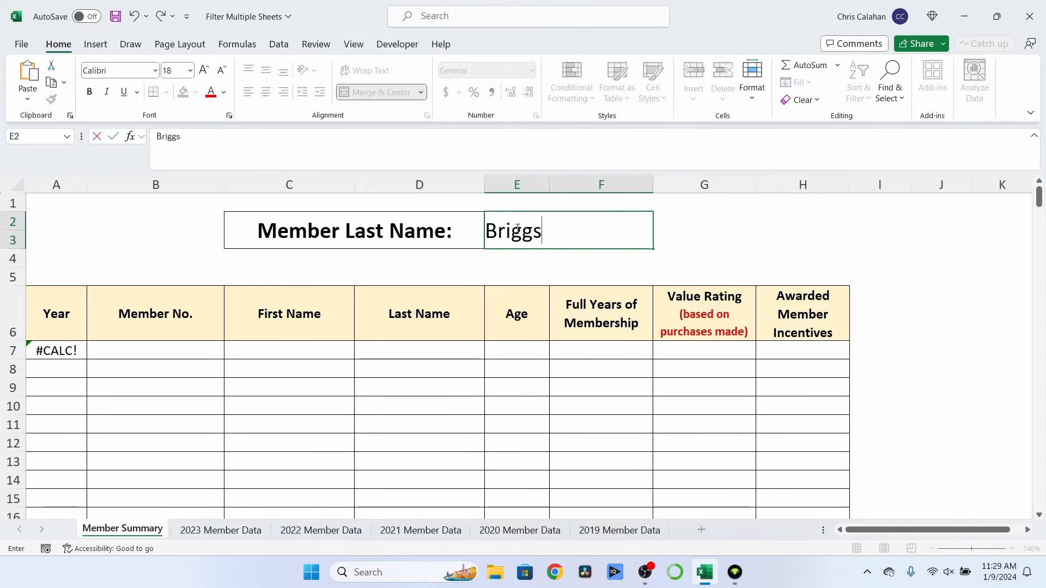
key(Return)
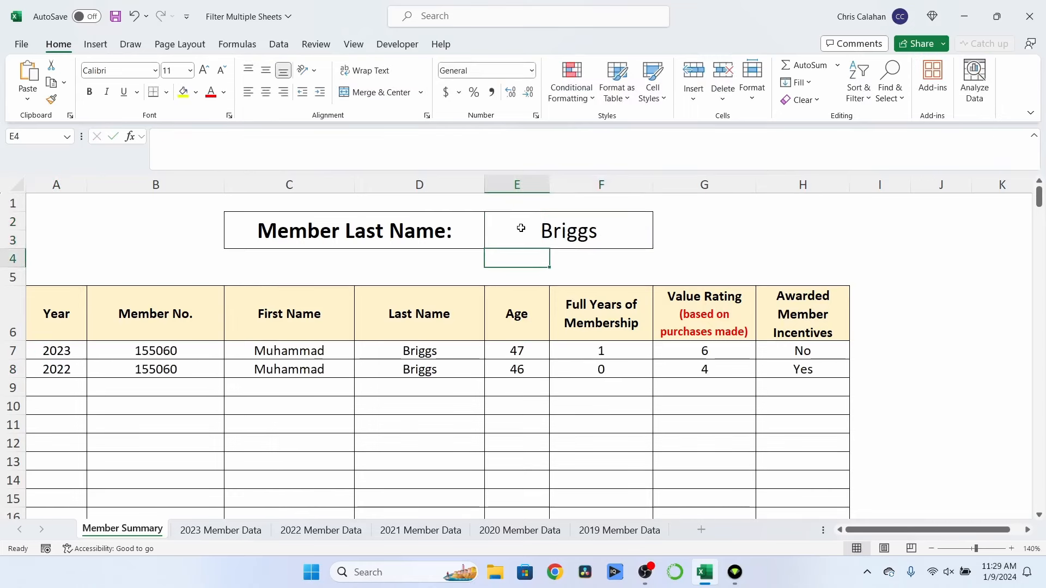
click(517, 228)
text(Watts)
key(Return)
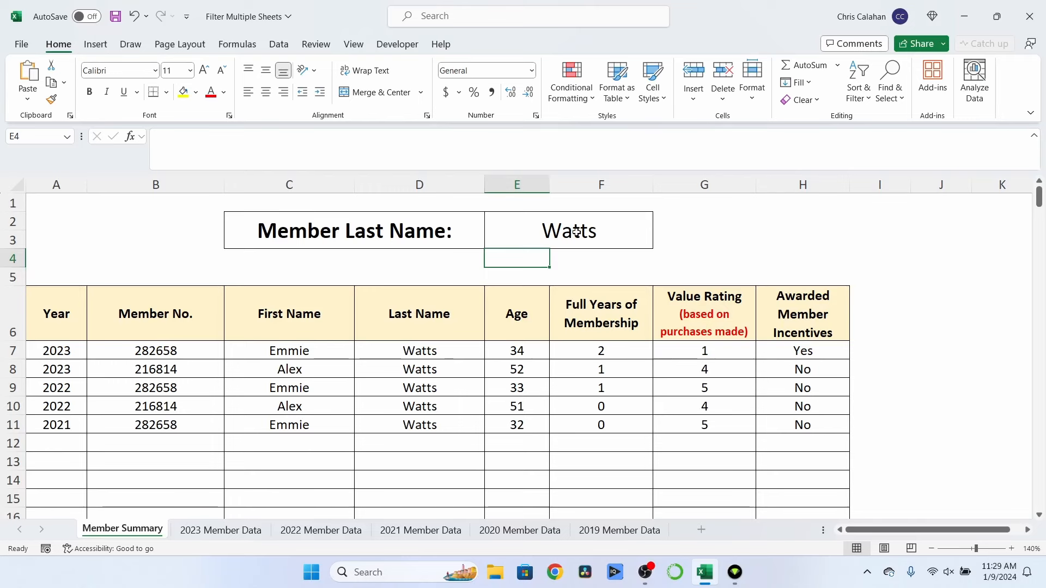
Step: Test the formula with E2 cleared and with a last name that is not in the member data
click(577, 231)
key(BackSpace)
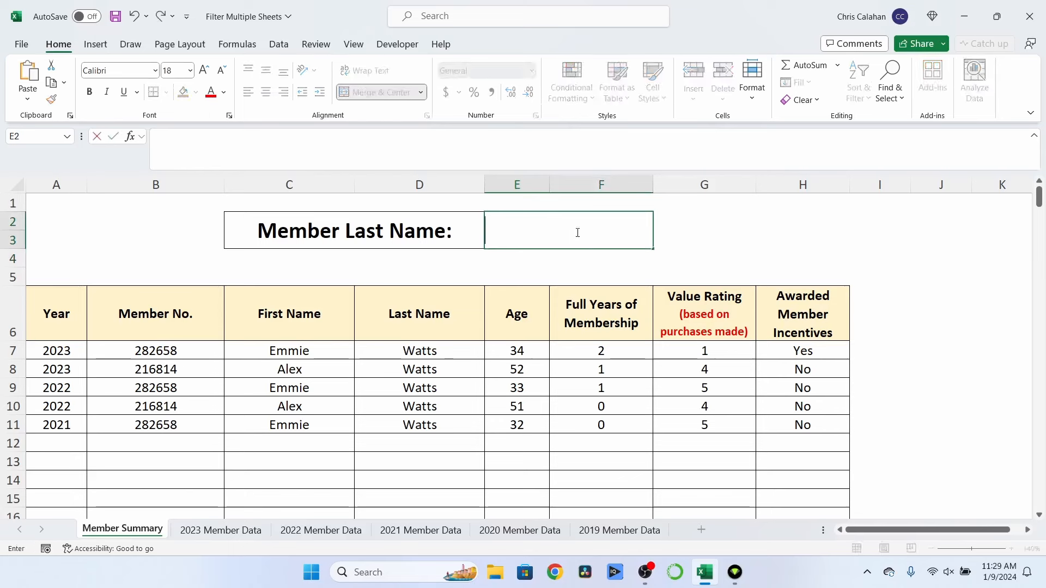
key(Return)
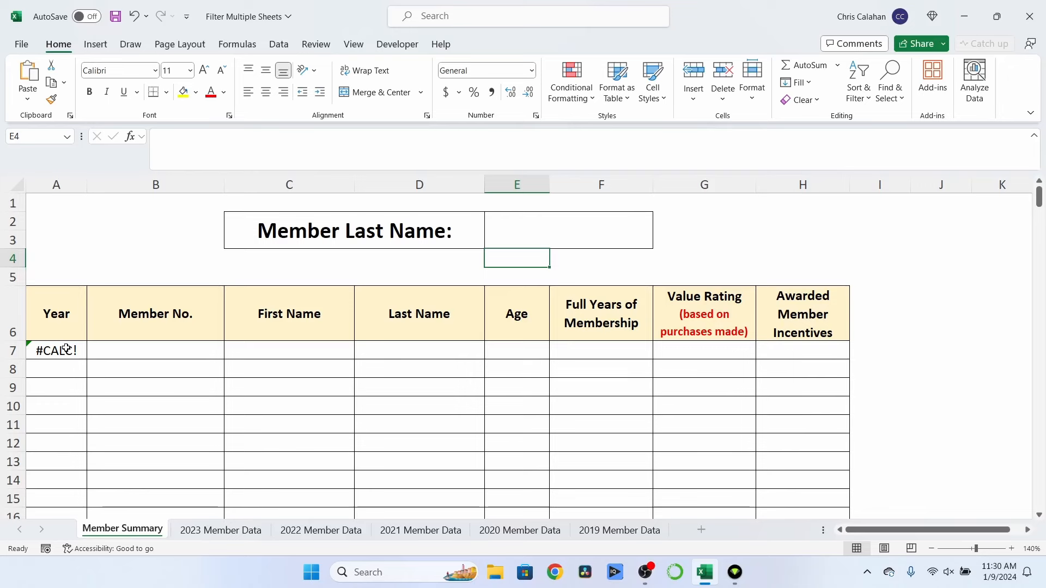
click(516, 236)
text(smith)
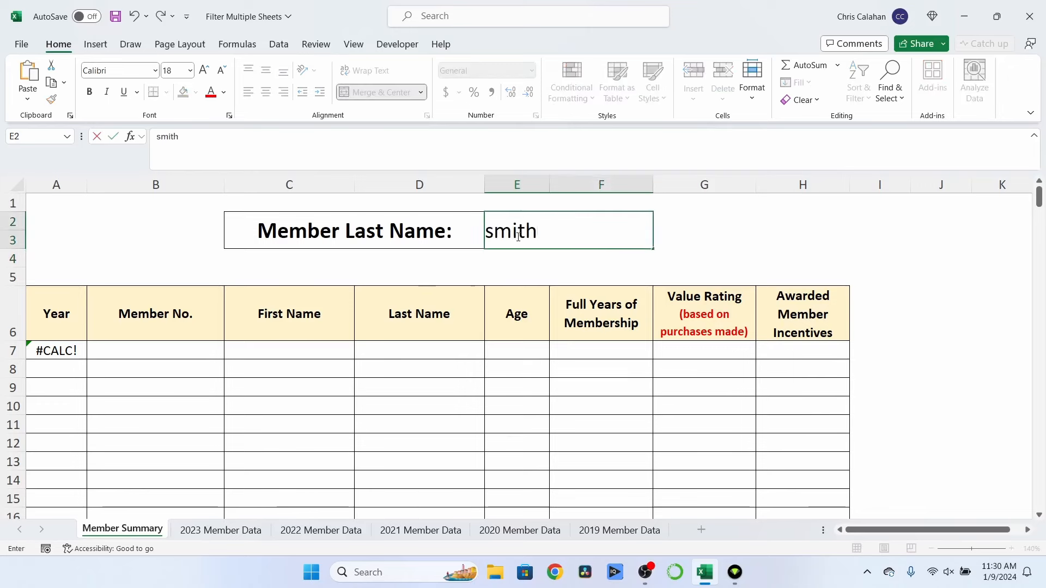
key(Return)
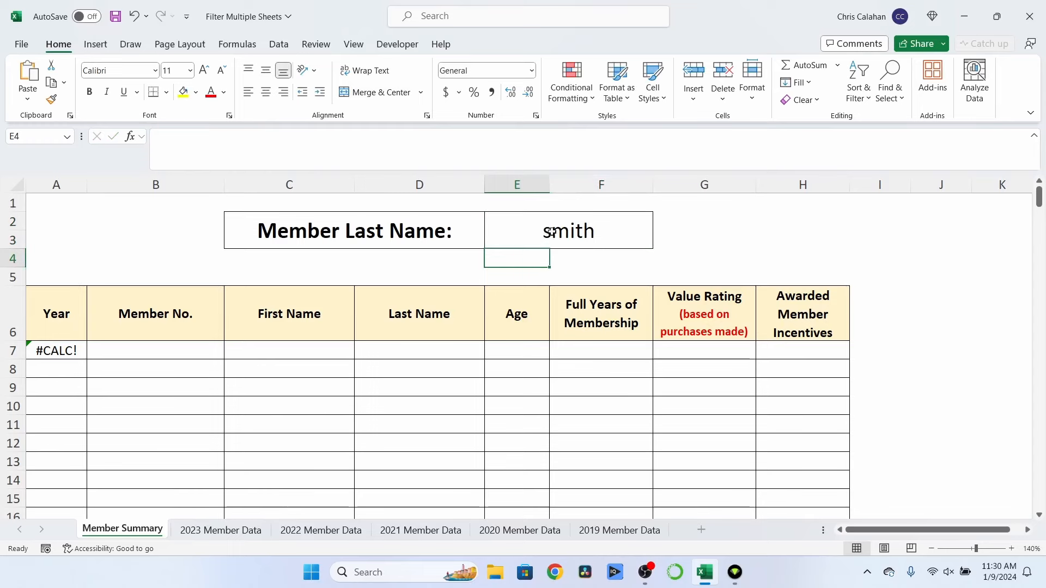
Step: Add "No results found" as the if_empty argument of the A7 formula and autofit column A's width
click(54, 350)
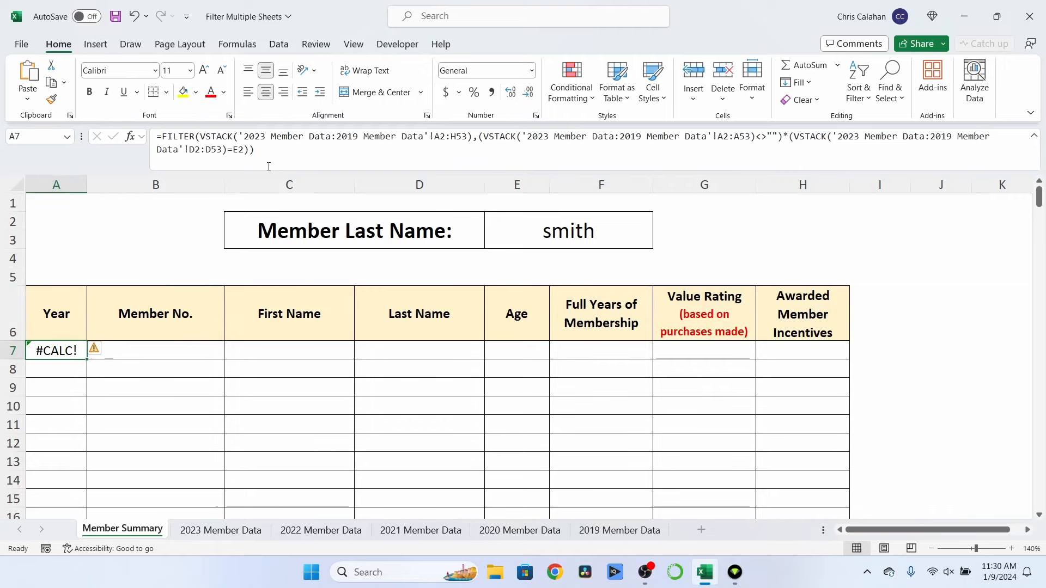
click(253, 149)
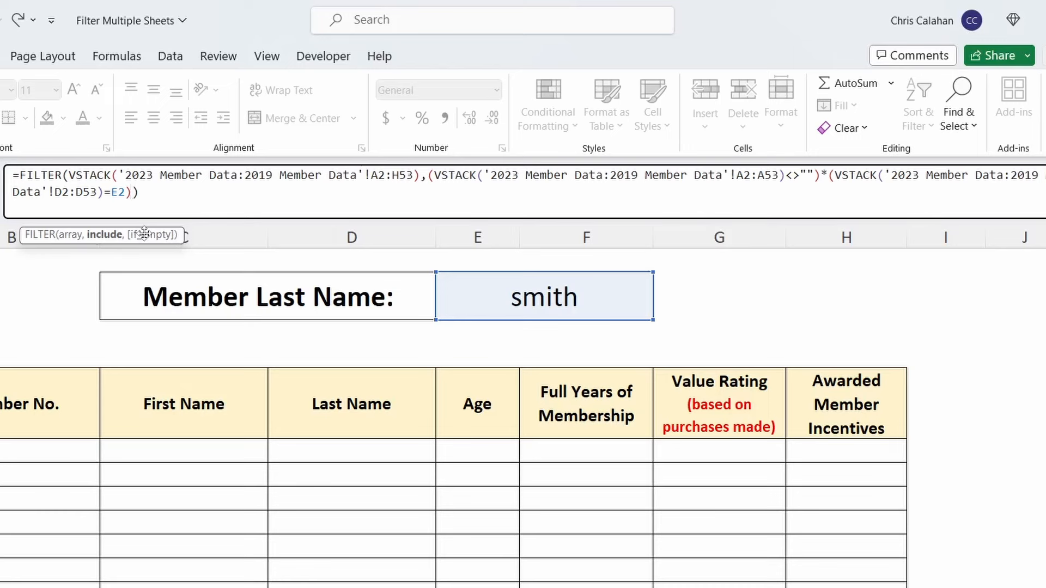
text(,)
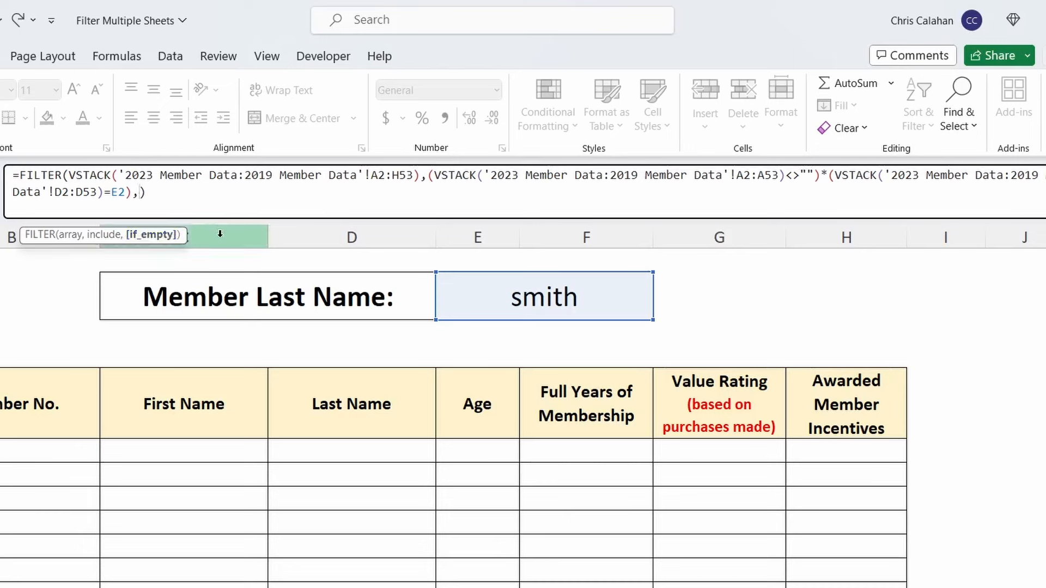
text("No resi)
text(lts found")
key(Return)
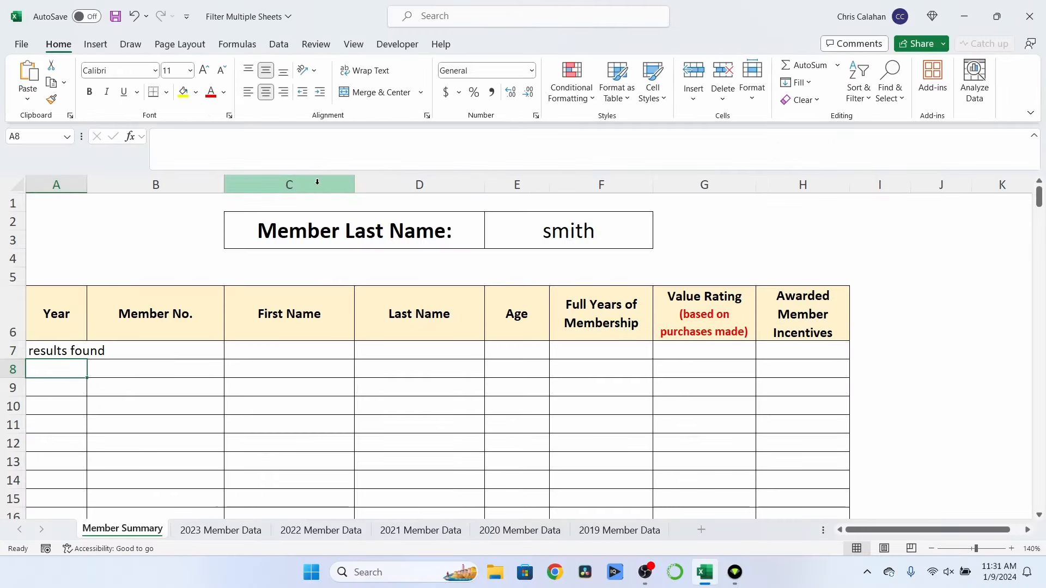
double_click(87, 187)
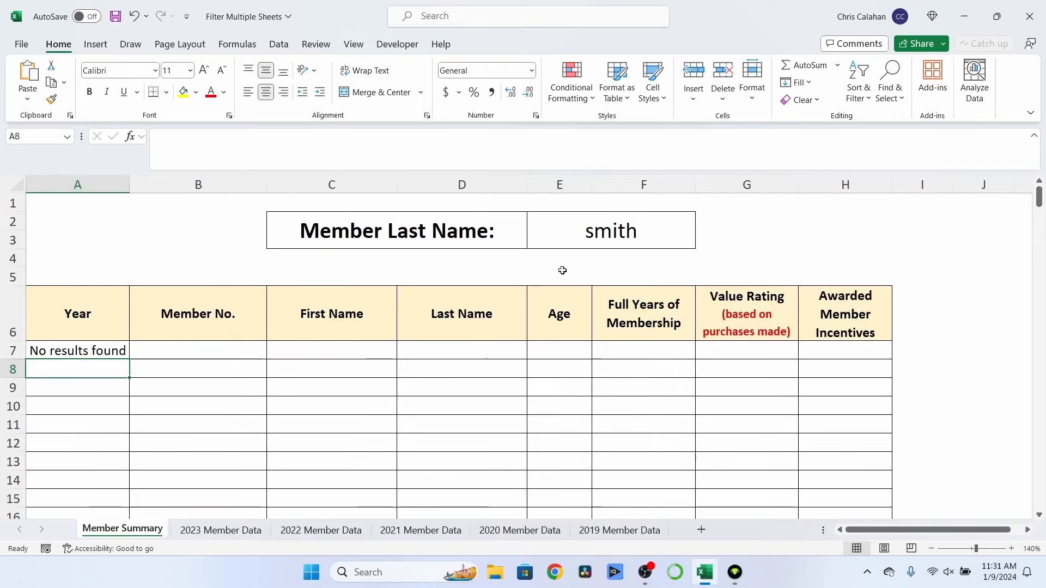
Step: Test the if_empty text by entering one listed and one unlisted last name in E2
click(603, 244)
text(Watts)
key(Return)
click(603, 243)
text(Johnson)
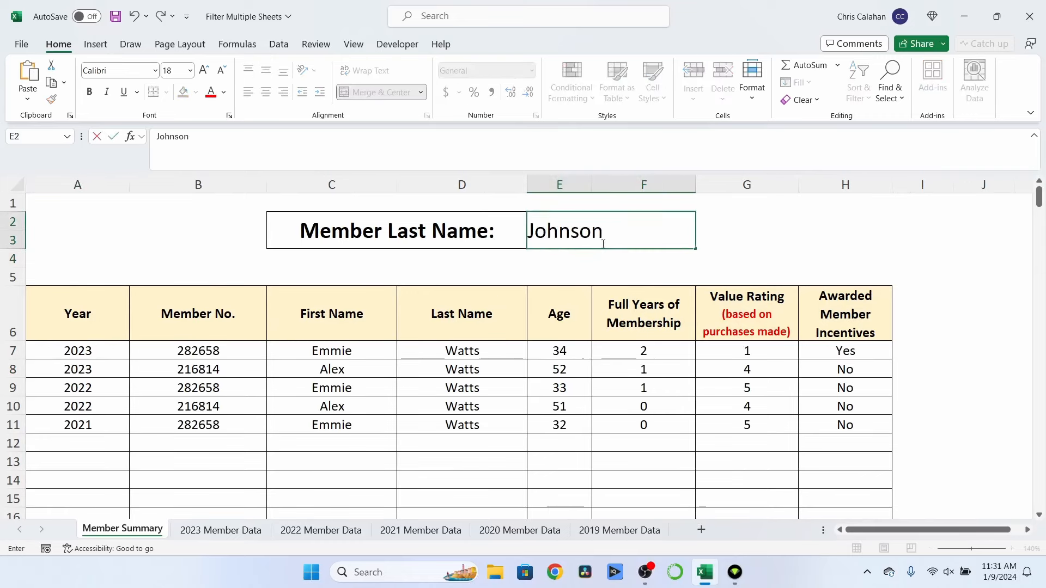
key(Return)
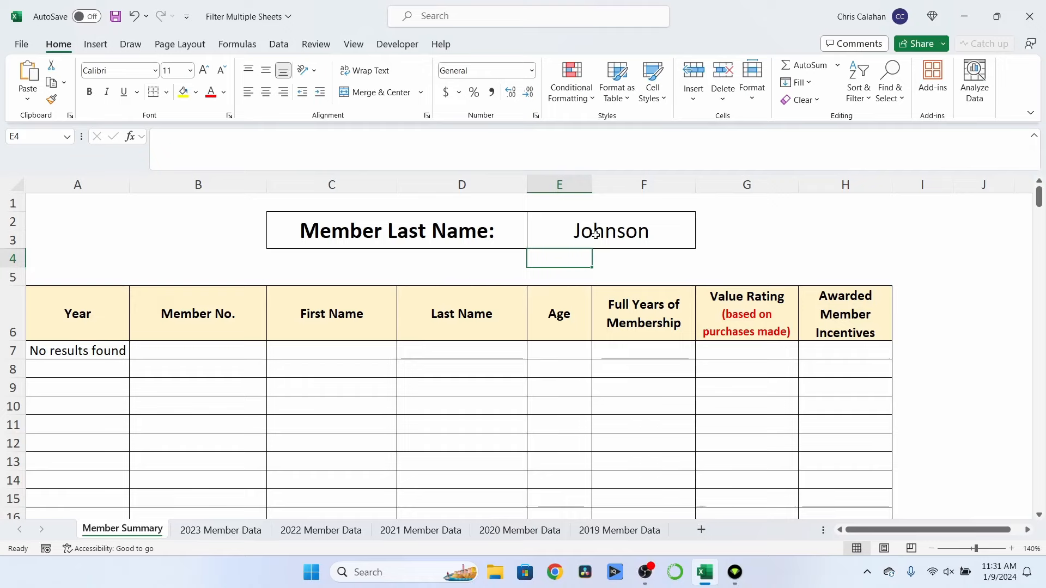
Step: Replace "No results found" in A7 with a copy of the FILTER and VSTACK expression limited to the A2:A53<>"" condition
click(595, 234)
click(41, 351)
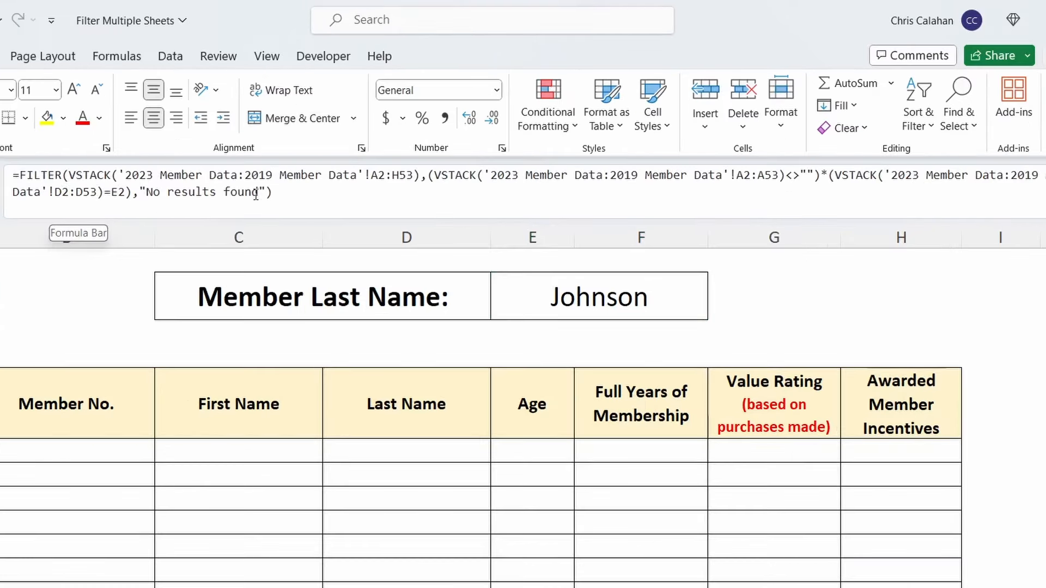
drag(20, 178, 818, 181)
key(ctrl+c)
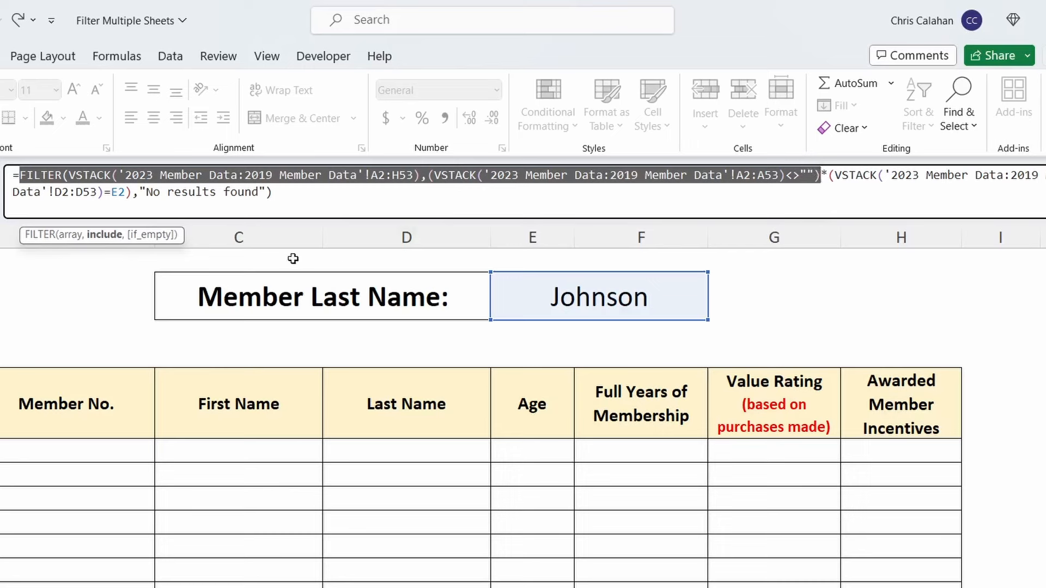
drag(264, 195, 140, 195)
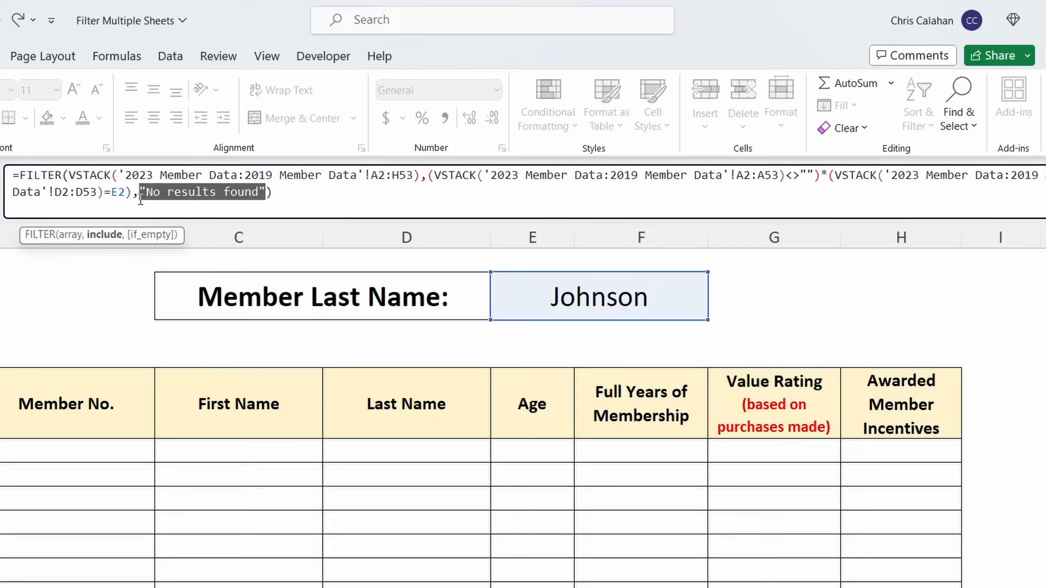
key(BackSpace)
key(ctrl+v)
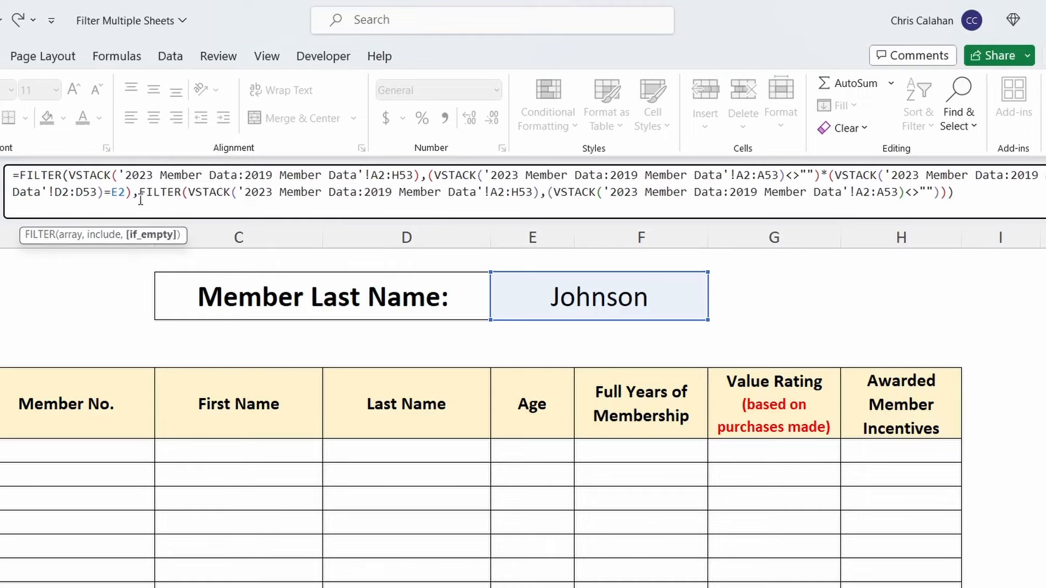
key(Return)
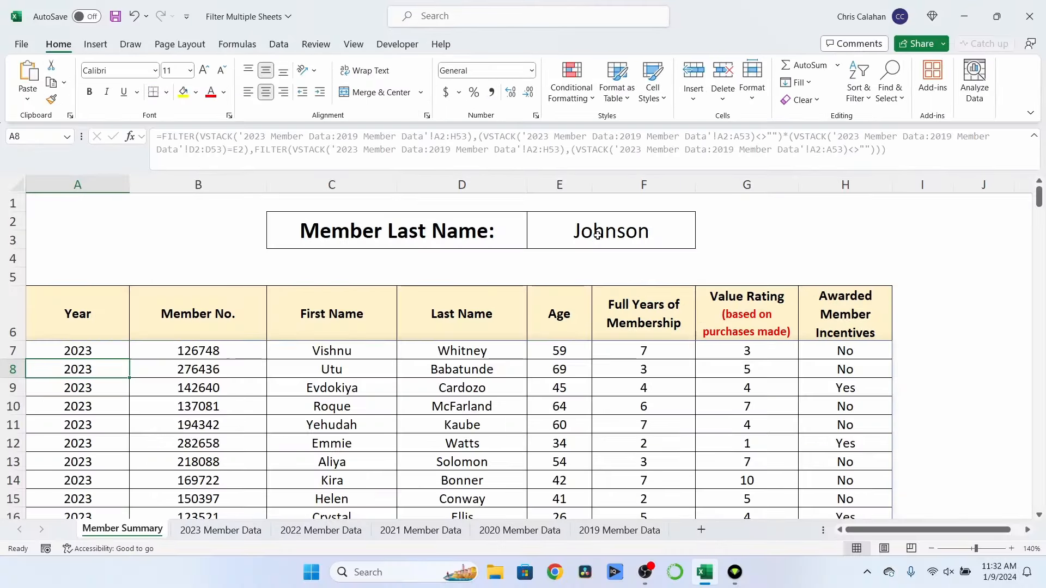
Step: Test the formula's new FILTER fallback by entering two listed last names in E2
click(599, 297)
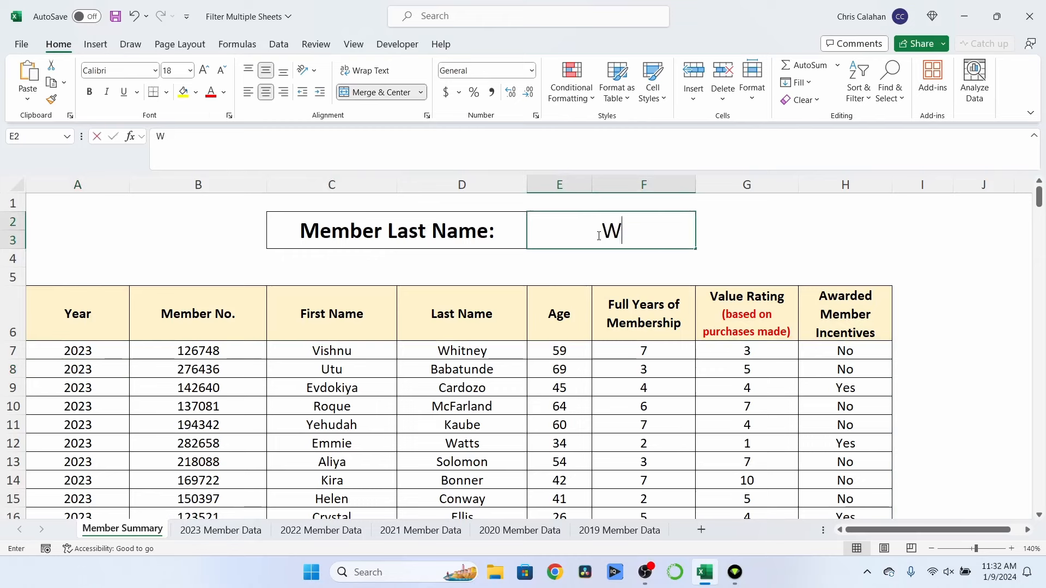
text(Watts)
key(Return)
click(597, 235)
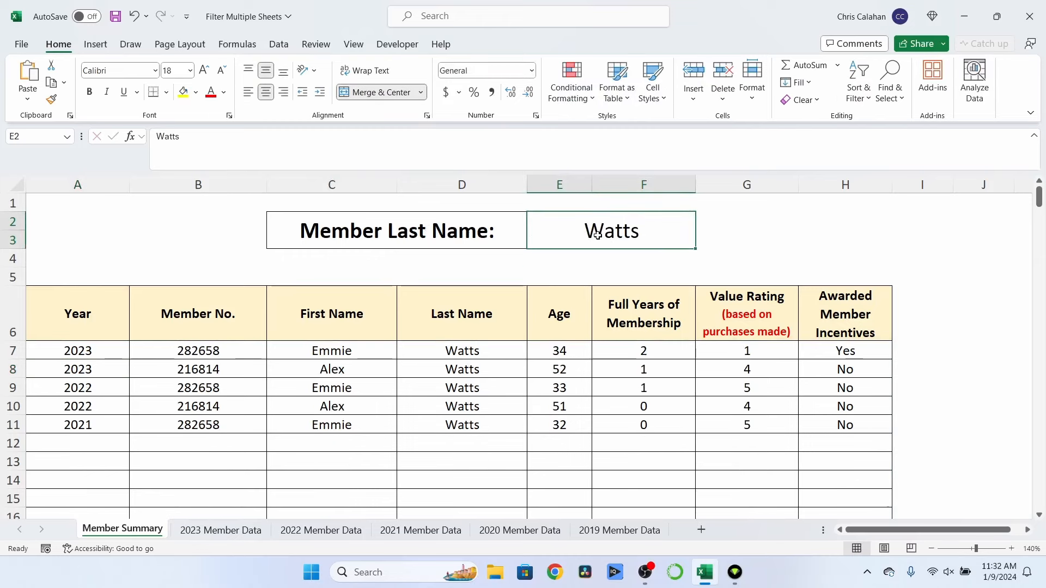
text(Briggs)
key(Return)
Step: Enter an unlisted last name in E2 and look through the member records on Member Summary
click(597, 234)
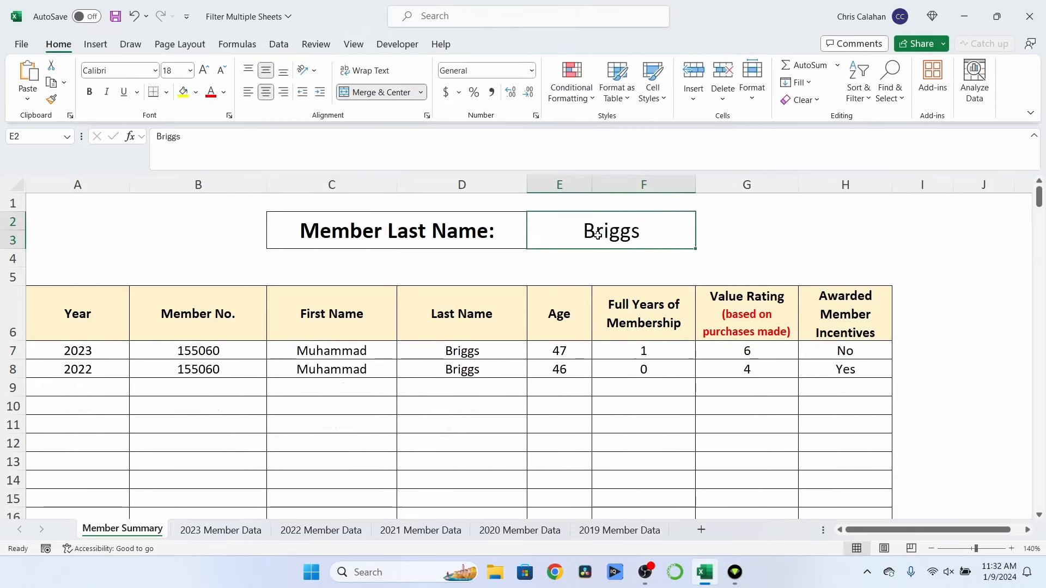
text(Smith)
key(Return)
scroll(378, 381, down, 3)
scroll(378, 381, down, 12)
scroll(363, 384, up, 8)
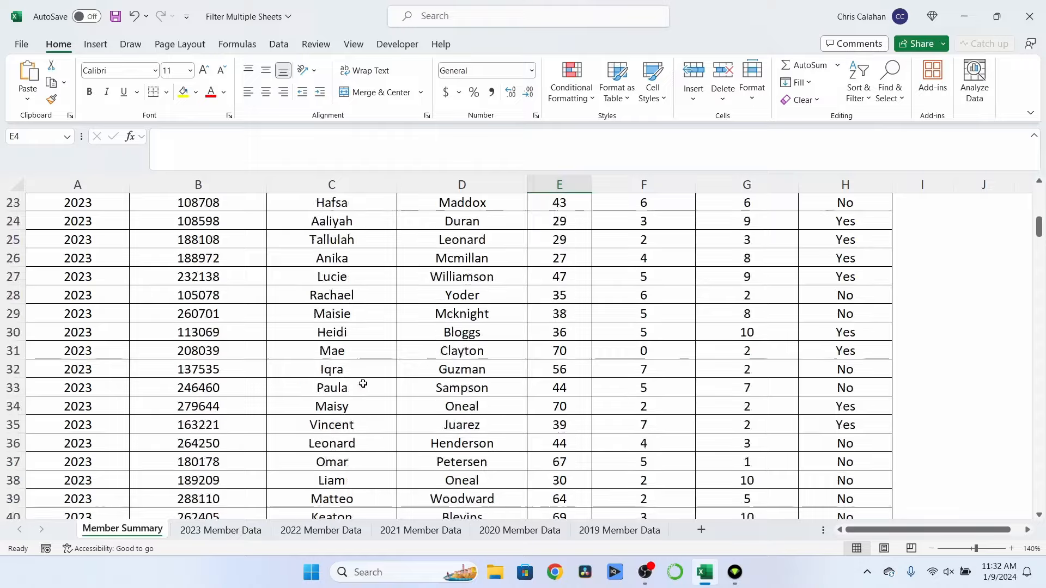